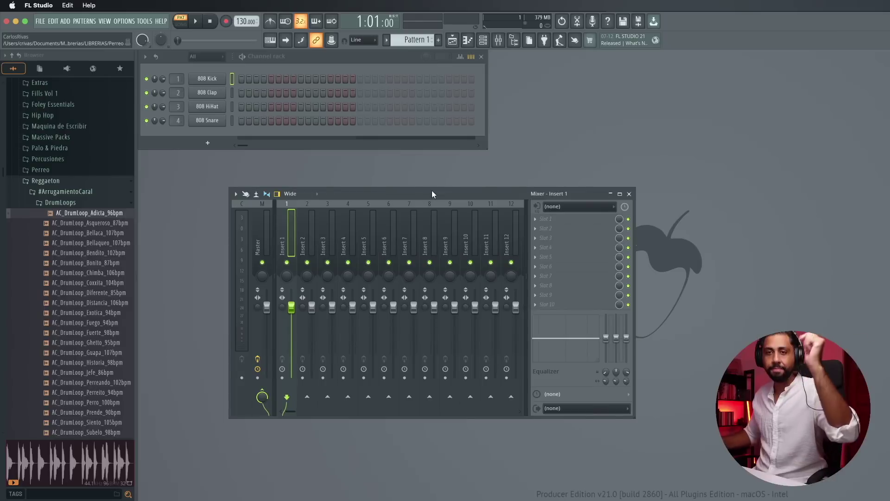
Load Transient Shaper into the first effect slot of mixer Insert 1 and reposition the mixer and plugin windows
drag(432, 192, 415, 176)
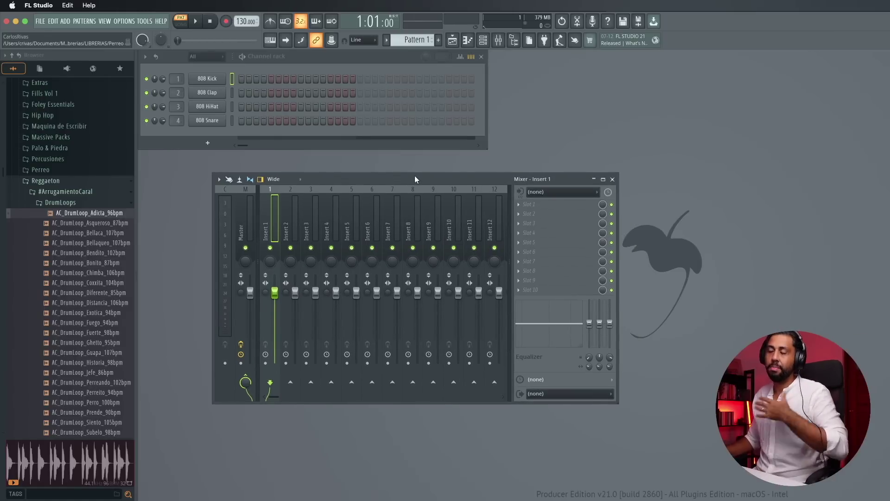
click(517, 204)
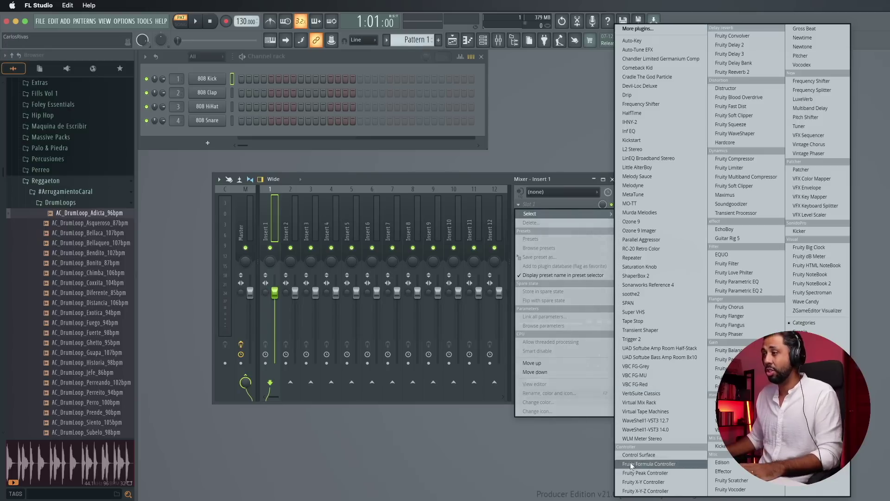
click(649, 330)
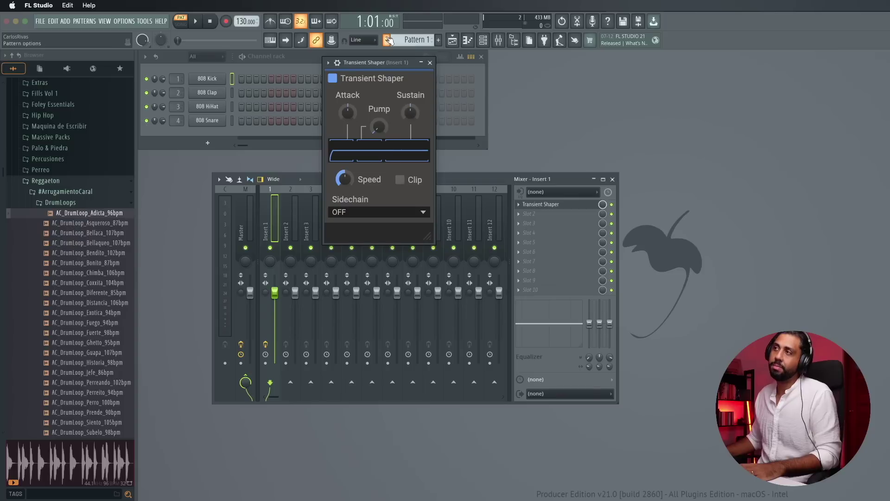
drag(377, 63, 389, 138)
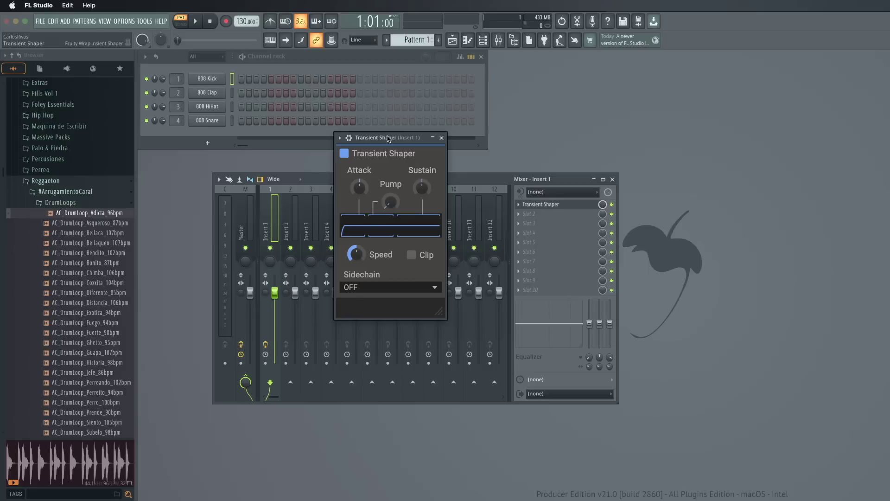
drag(388, 137, 353, 149)
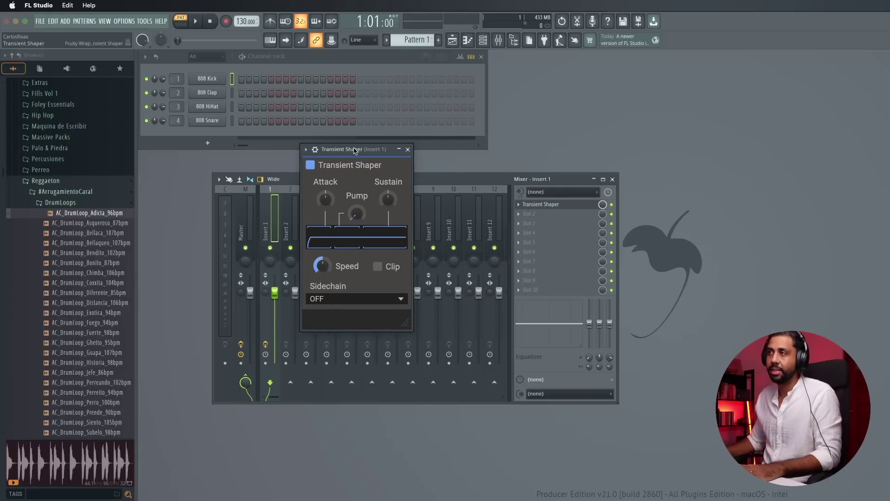
Audition drum loops in the Reggaeton DrumLoops folder, including Bellaqueo, Bendito and Bonito, ending on AC_DrumLoop_Bellaca_107bpm
click(81, 212)
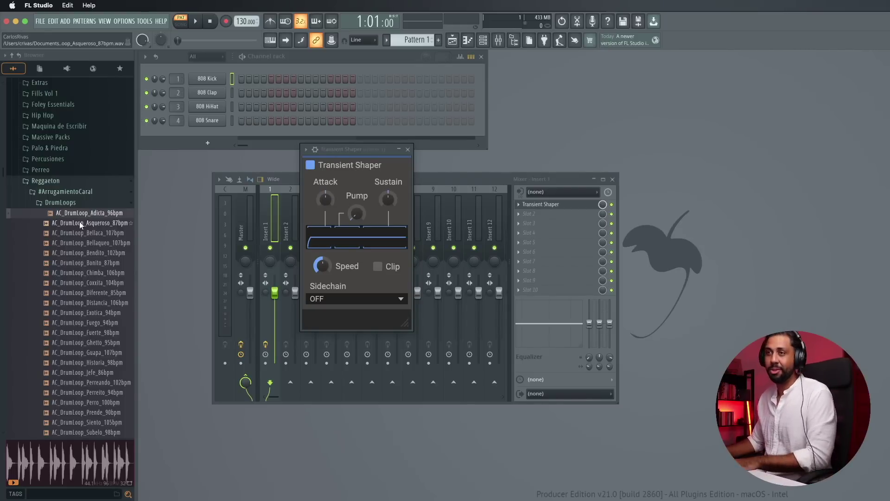
key(Down)
key(Down)
key(Down)
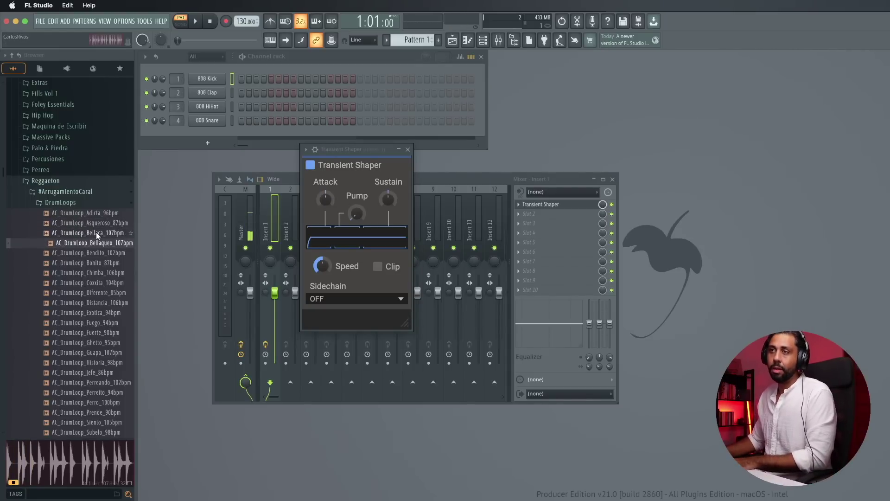
key(Up)
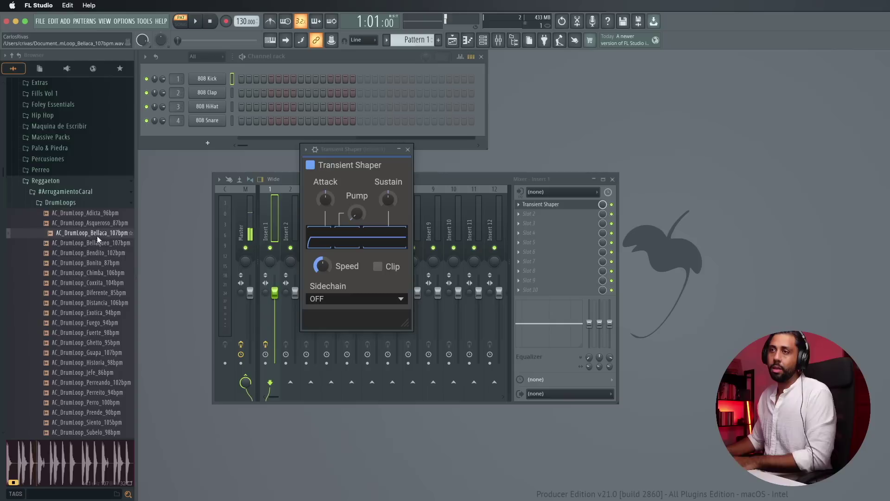
click(96, 242)
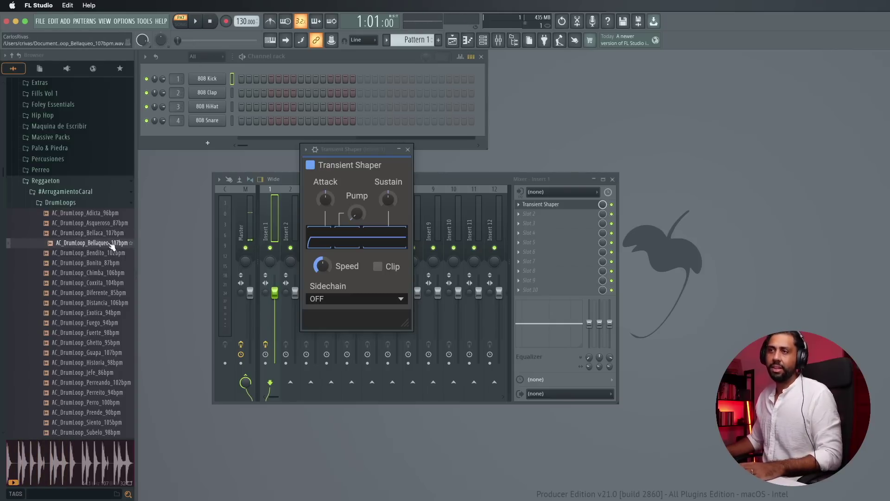
click(98, 253)
click(102, 263)
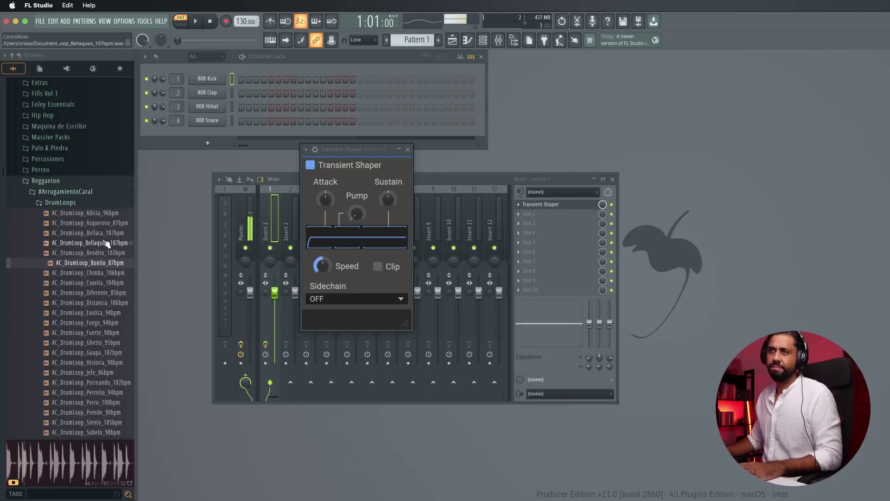
click(93, 233)
click(213, 23)
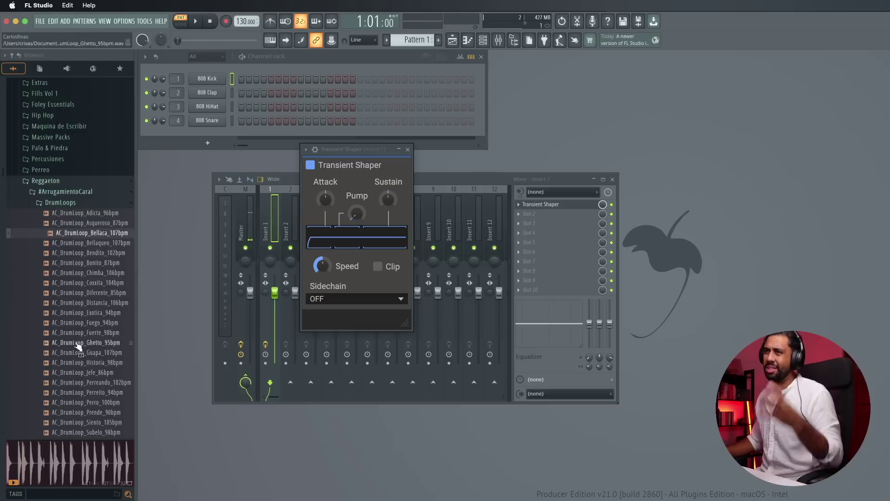
Open AC_DrumLoop_Bellaca_107bpm in a new Fruity Slicer channel, set the tempo to 100 BPM and play the loop
right_click(95, 235)
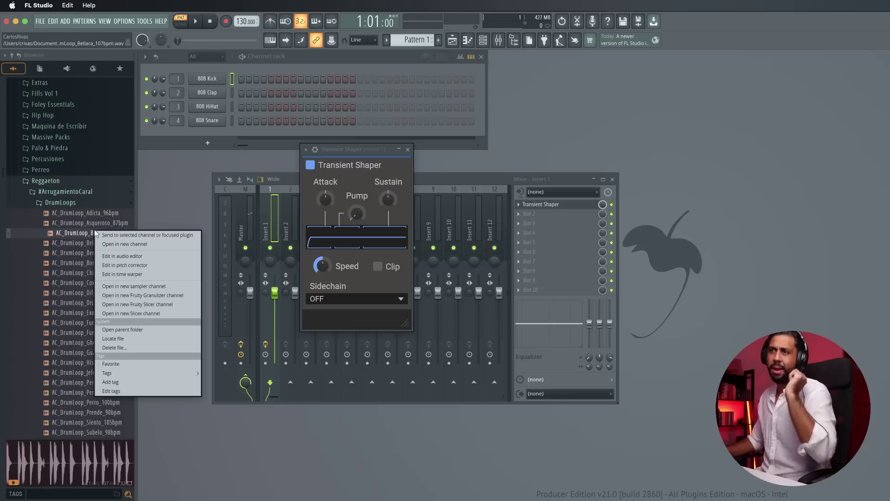
click(155, 303)
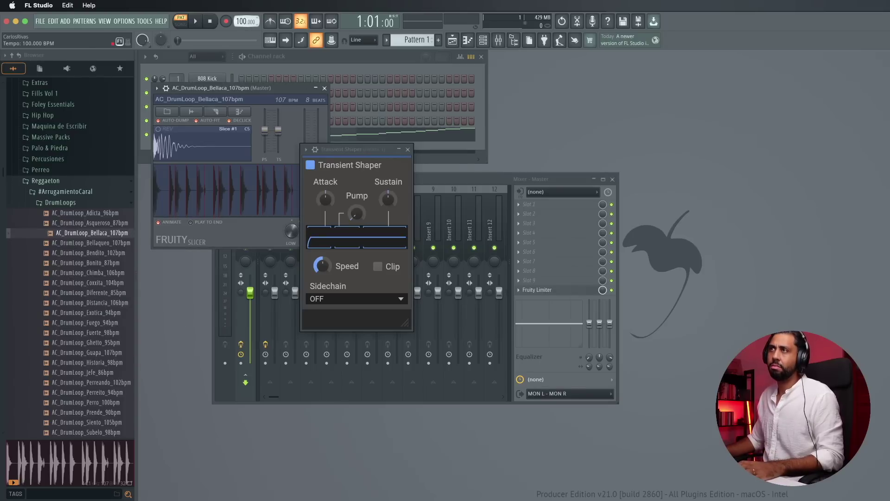
click(324, 88)
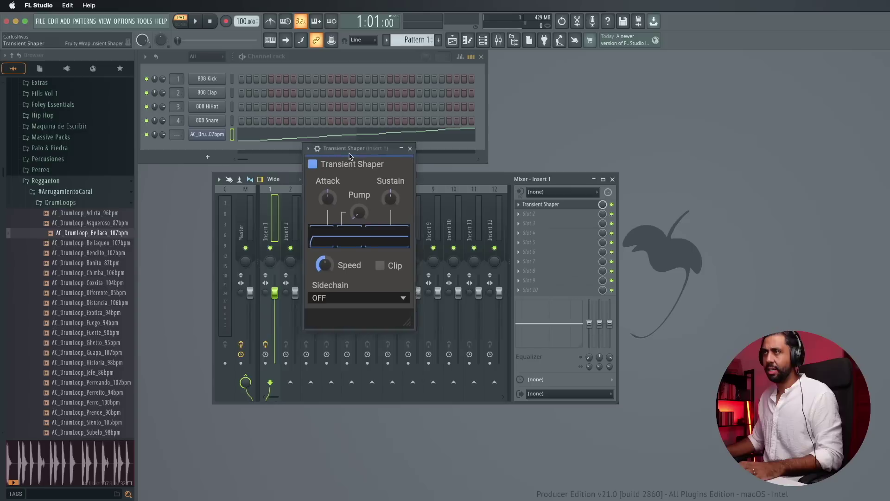
drag(347, 152, 284, 171)
key(space)
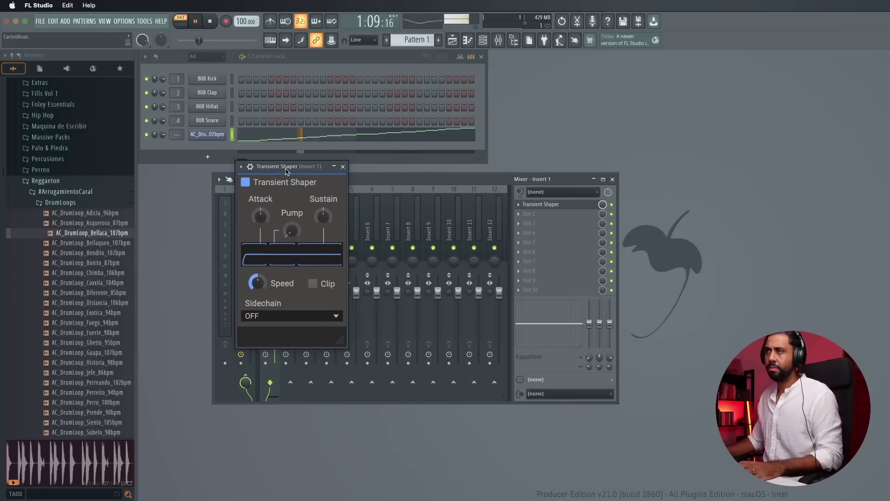
key(space)
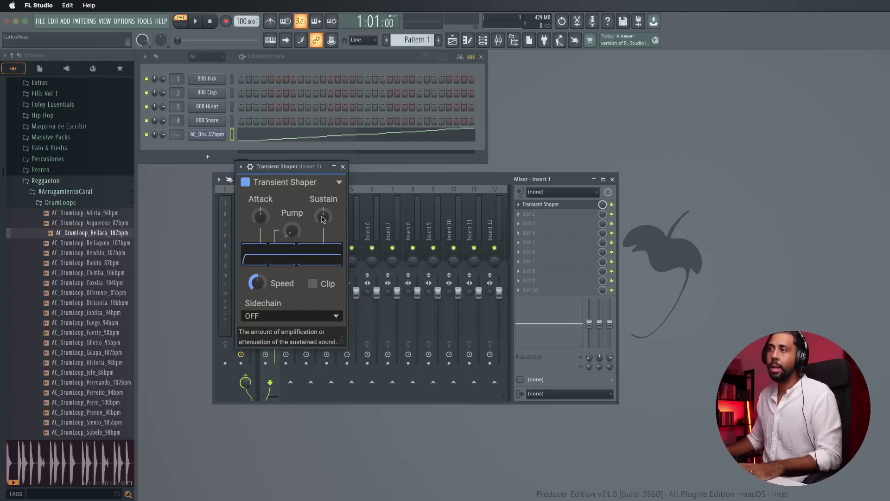
Lower the Transient Shaper's Sustain to its minimum and play the loop
drag(323, 219, 323, 260)
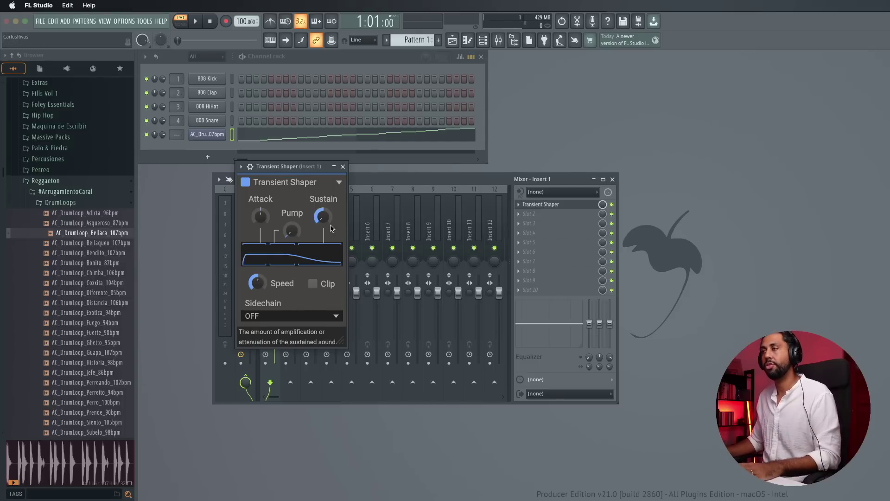
key(space)
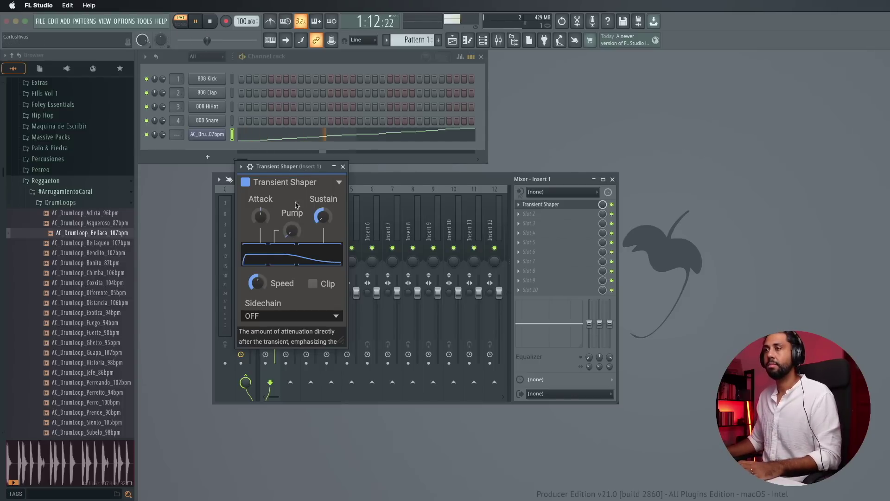
key(space)
Route the sliced drum loop channel to mixer track 1 and play it through the Transient Shaper
drag(296, 205, 364, 290)
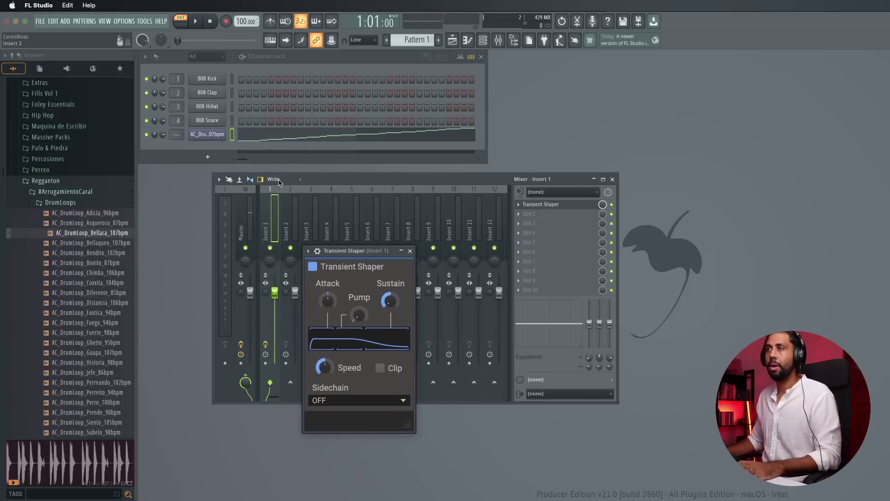
click(182, 133)
key(space)
drag(348, 251, 338, 211)
key(space)
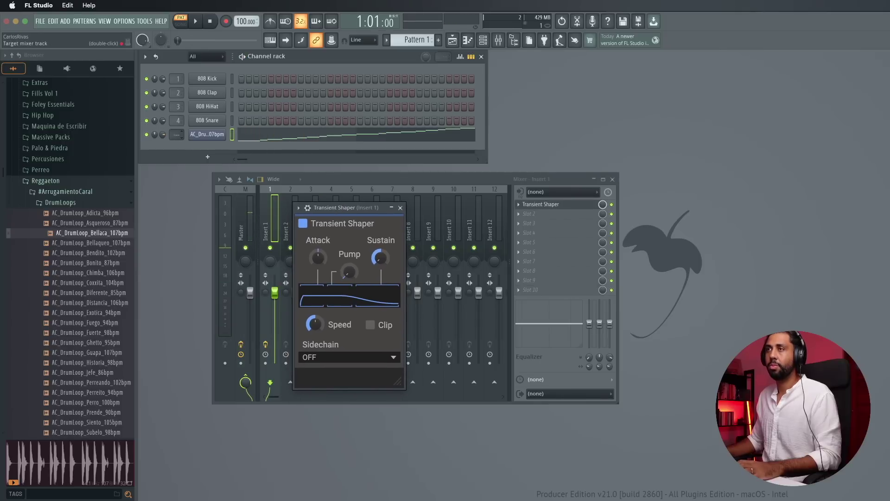
key(space)
drag(332, 205, 278, 171)
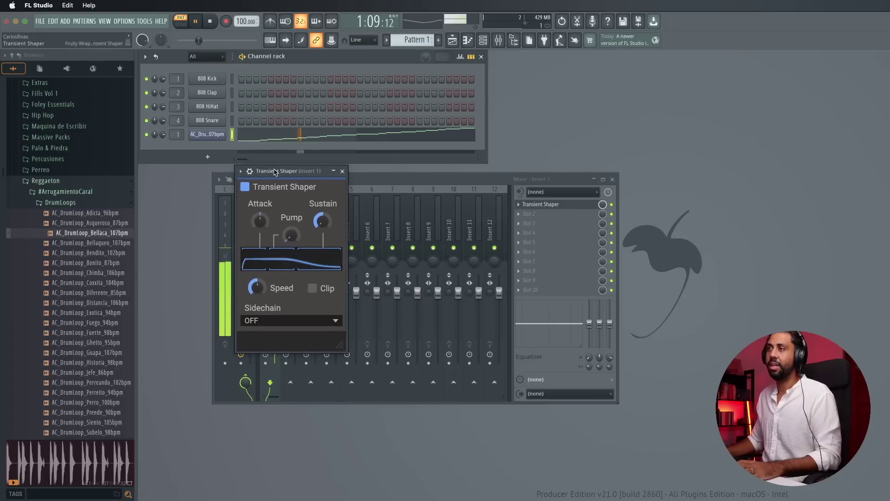
key(space)
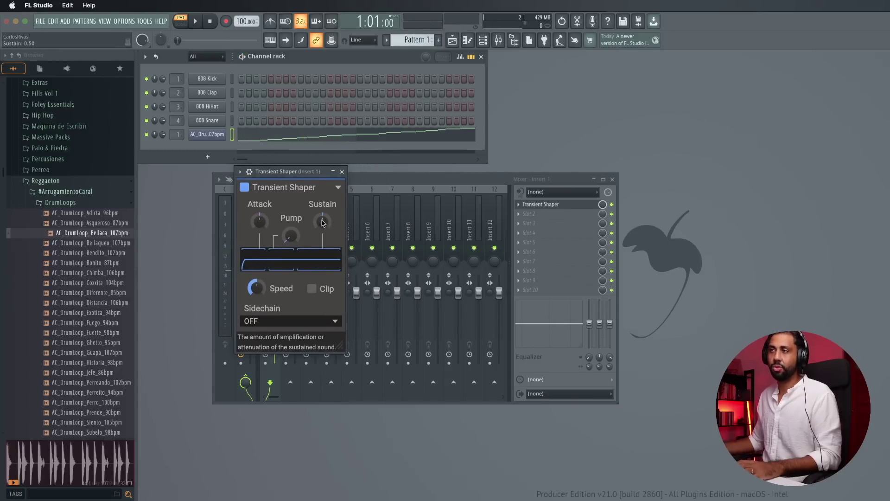
Play the loop with Sustain at neutral and lower the Sustain to 0.00 during playback
key(space)
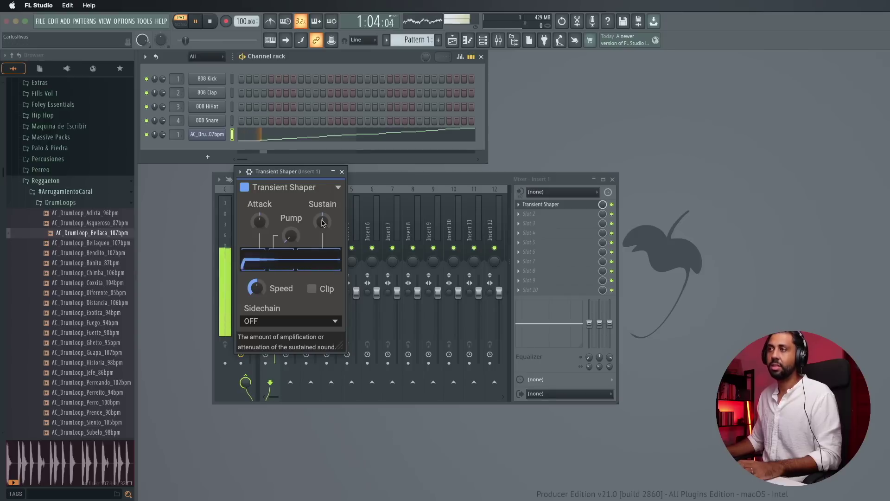
drag(323, 223, 323, 250)
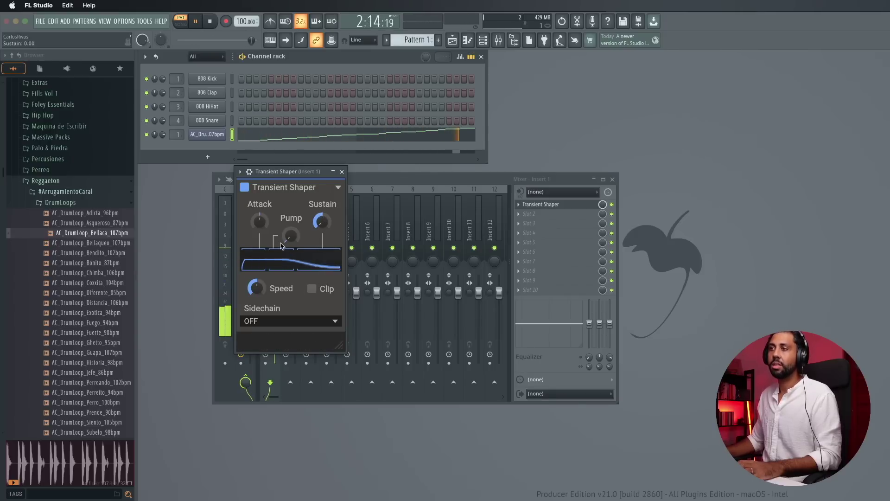
key(space)
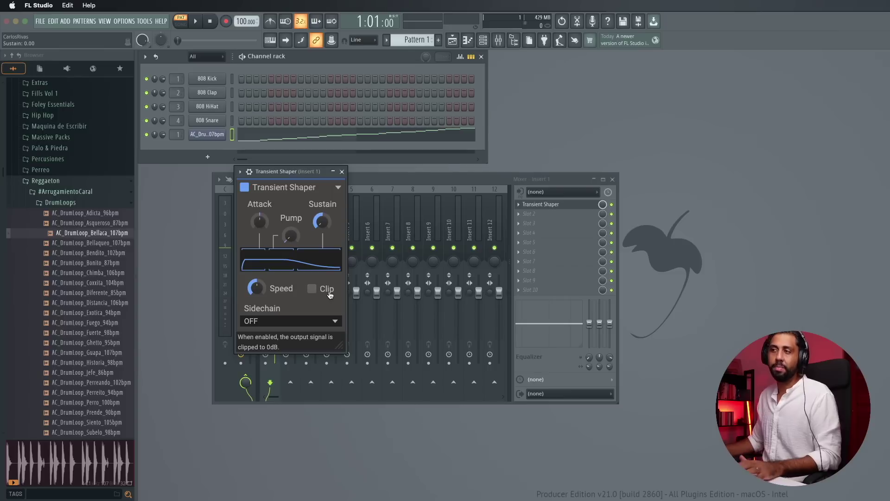
Enable Clip in the Transient Shaper and raise Attack to 0.74 while the loop plays
click(329, 293)
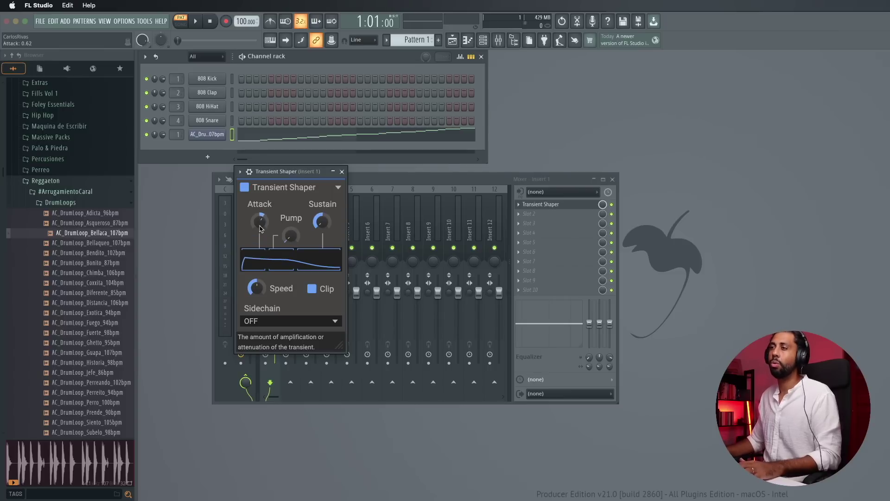
key(space)
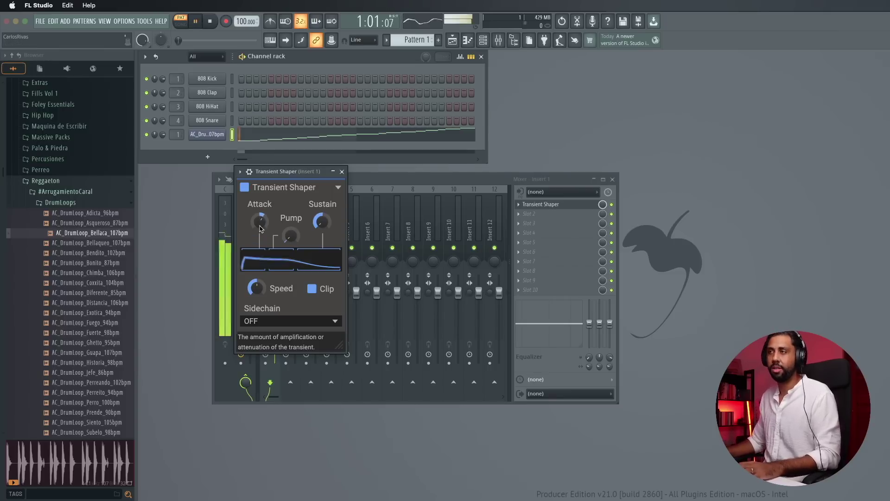
drag(260, 228, 260, 219)
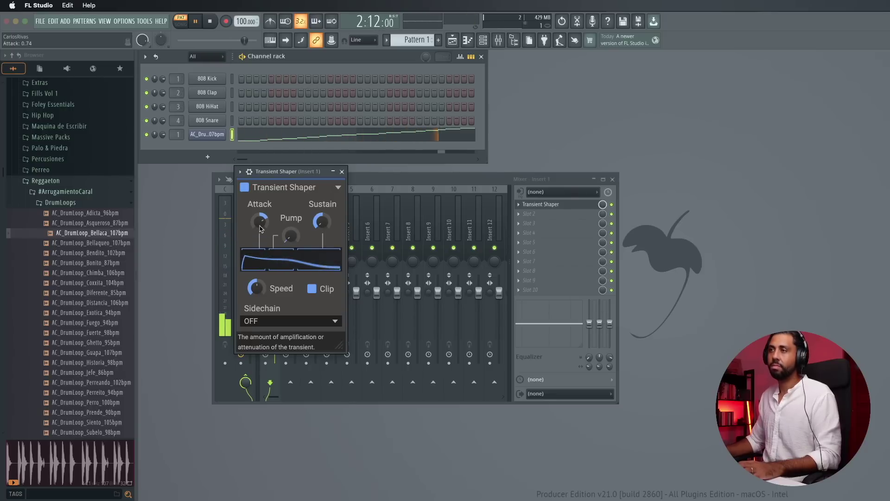
key(space)
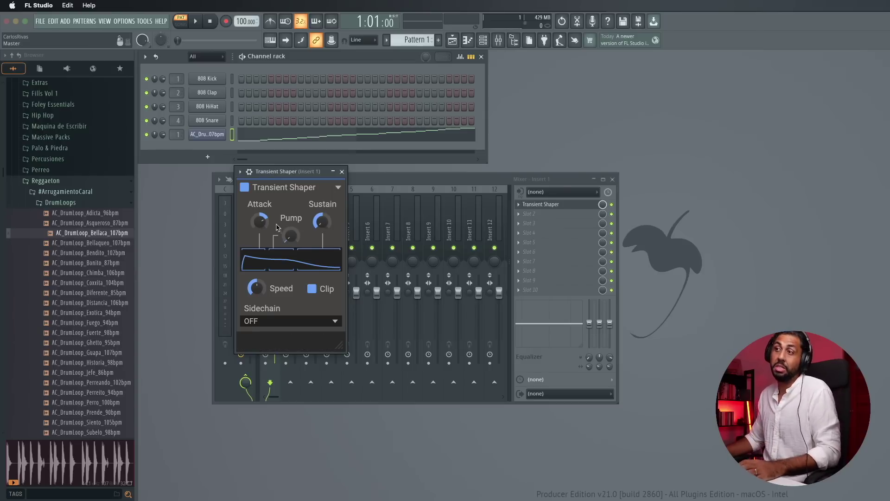
Raise the Transient Shaper's Sustain well above neutral and play the loop
drag(320, 227, 323, 194)
key(space)
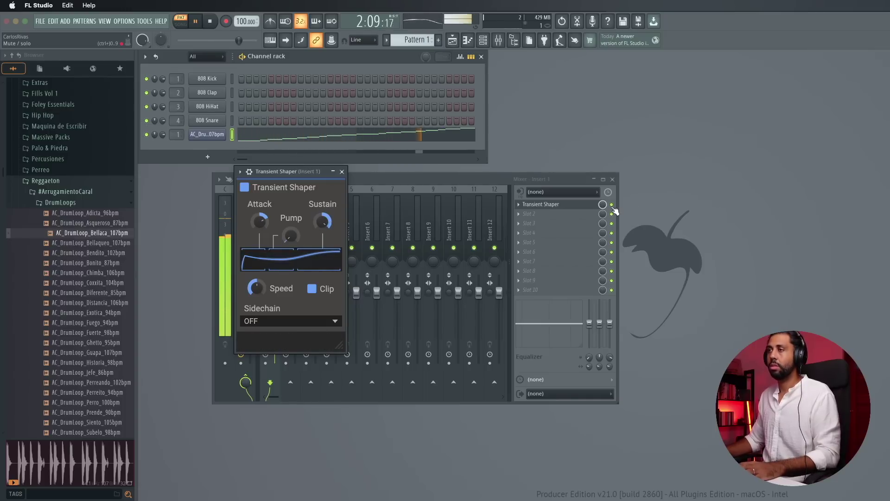
key(space)
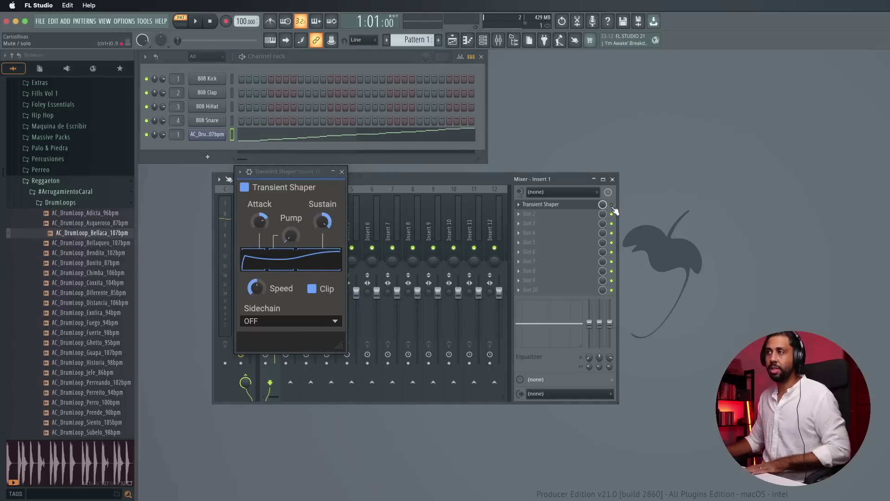
Compare the loop's sound with the Transient Shaper slot bypassed and enabled
key(space)
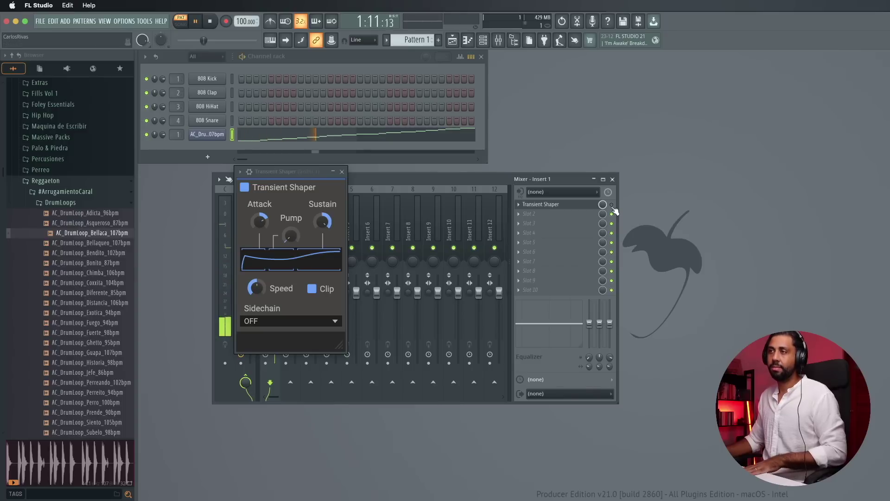
key(space)
key(space)
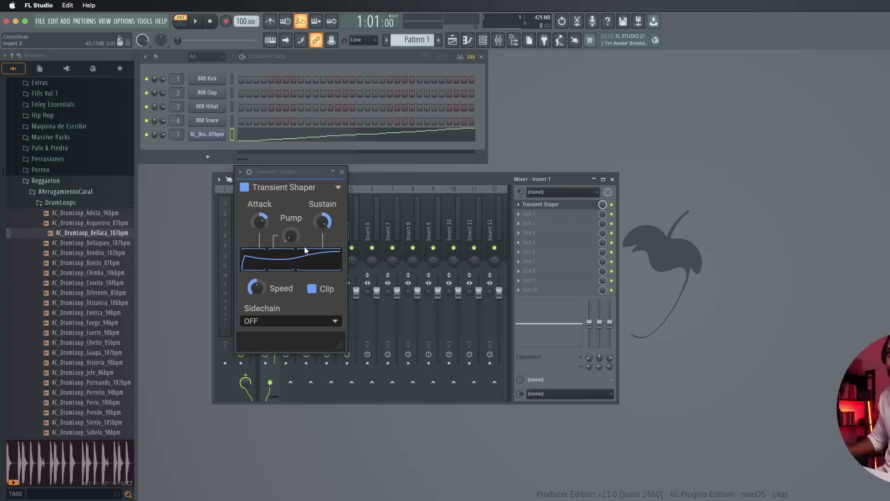
Replace the Transient Shaper on mixer Insert 1 with soothe2 and move its window fully into view
click(341, 172)
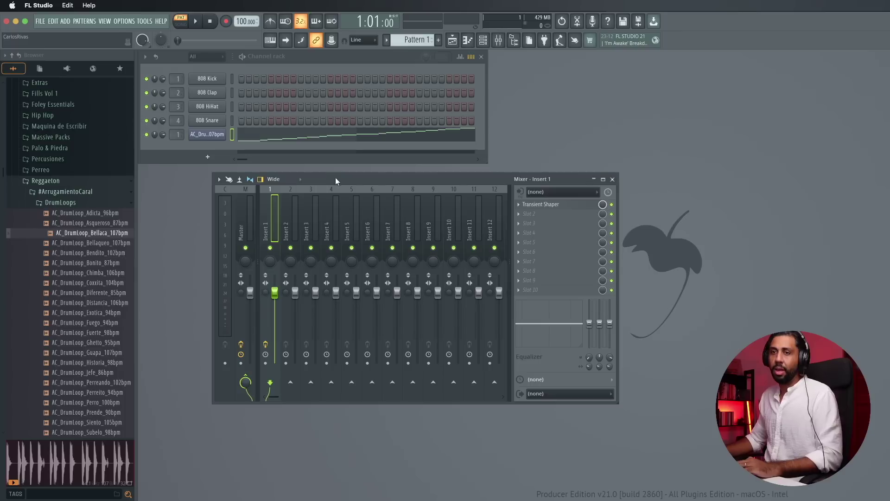
click(518, 207)
mouse_move(541, 213)
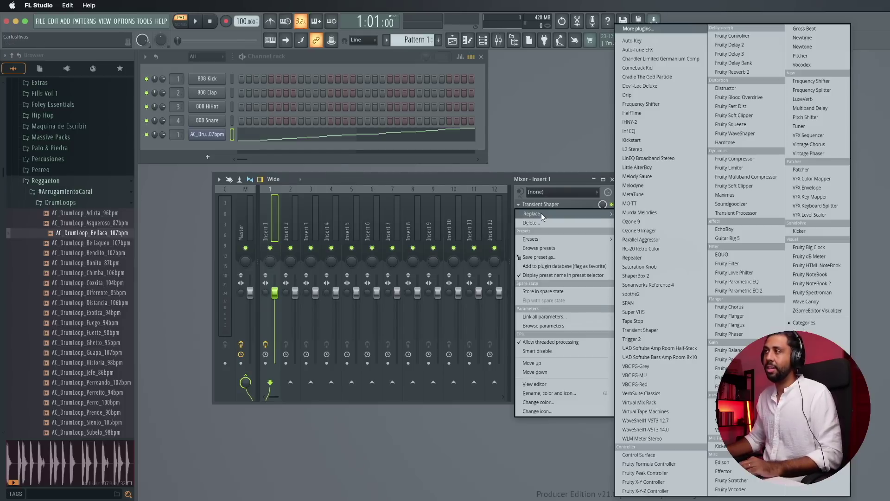
click(654, 293)
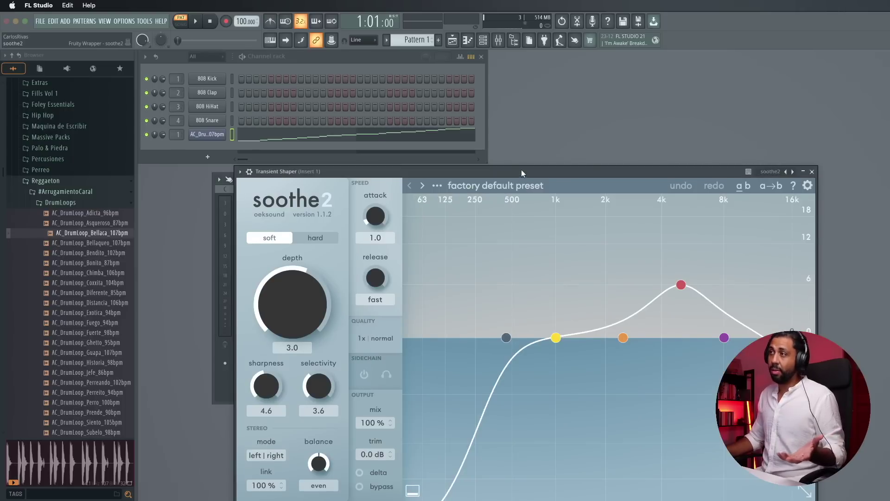
drag(521, 168, 432, 74)
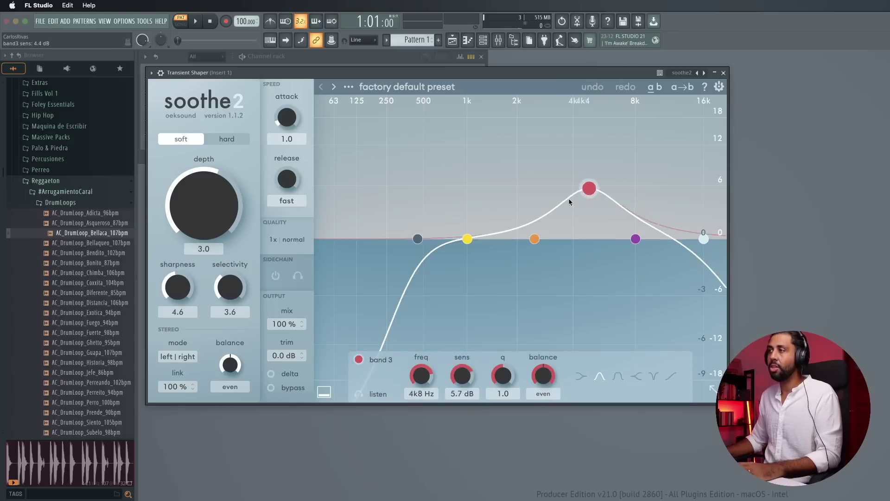
Flatten soothe2's band 3, raise it to 8.6 dB at 3 kHz, and set the depth to 11.5 during playback
drag(592, 186, 513, 241)
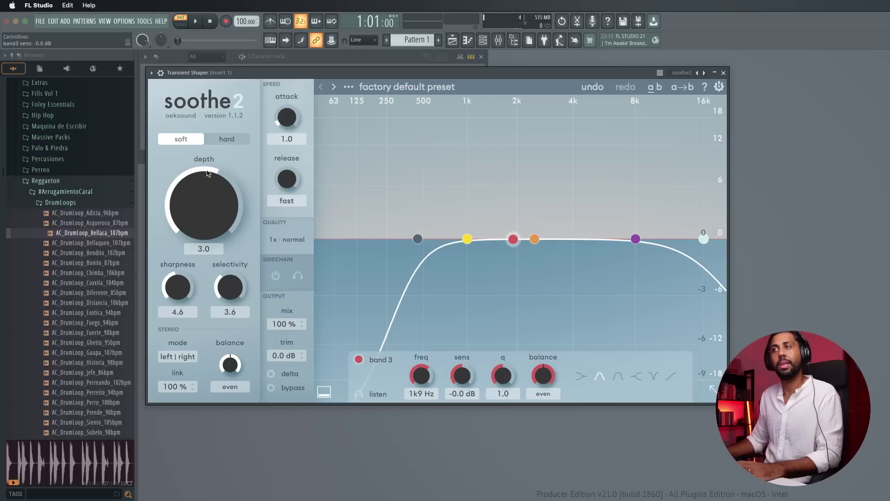
mouse_move(202, 232)
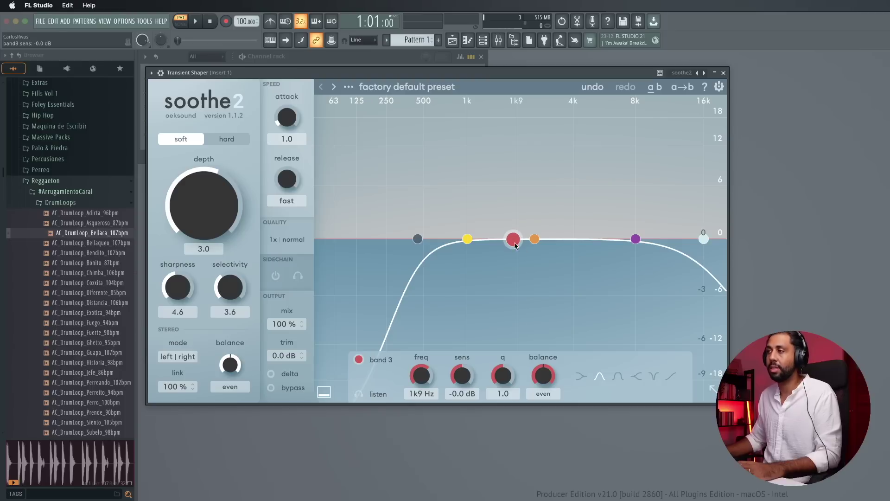
key(space)
drag(516, 246, 549, 166)
scroll(223, 184, up, 9)
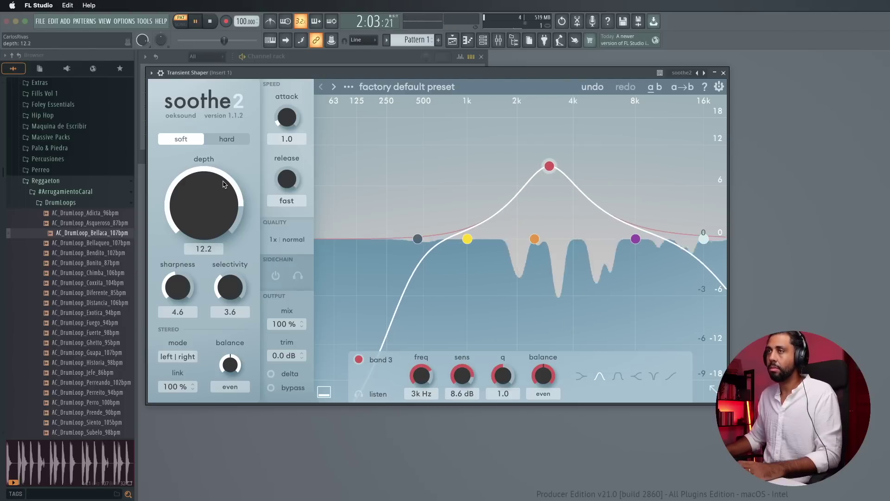
scroll(223, 184, down, 1)
key(space)
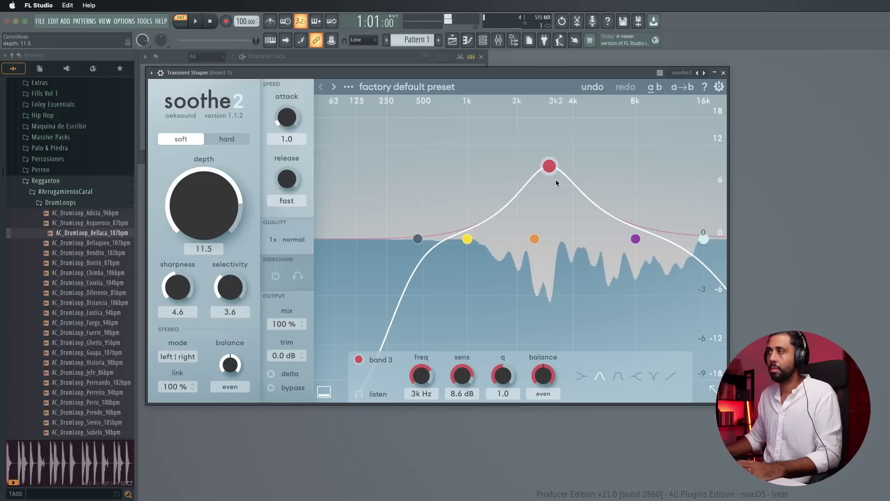
Move soothe2's band 3 to 2.5 kHz with 11 dB sensitivity and play the loop briefly
drag(556, 183, 536, 153)
key(space)
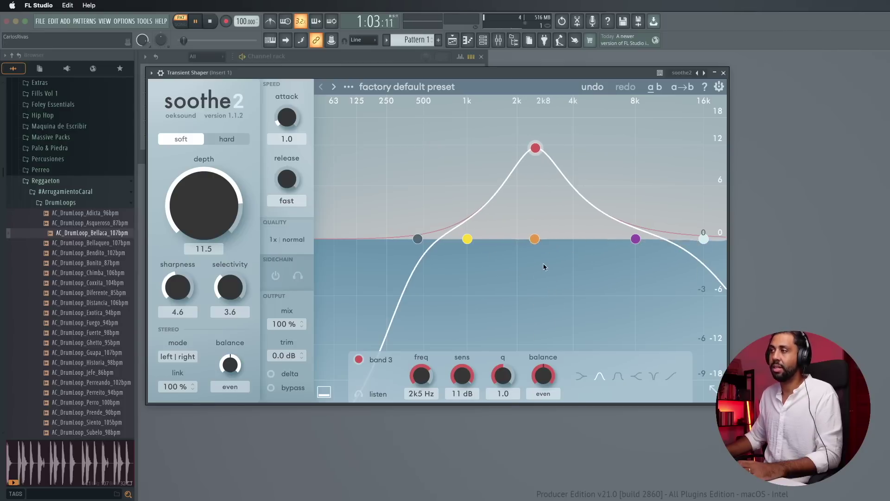
key(space)
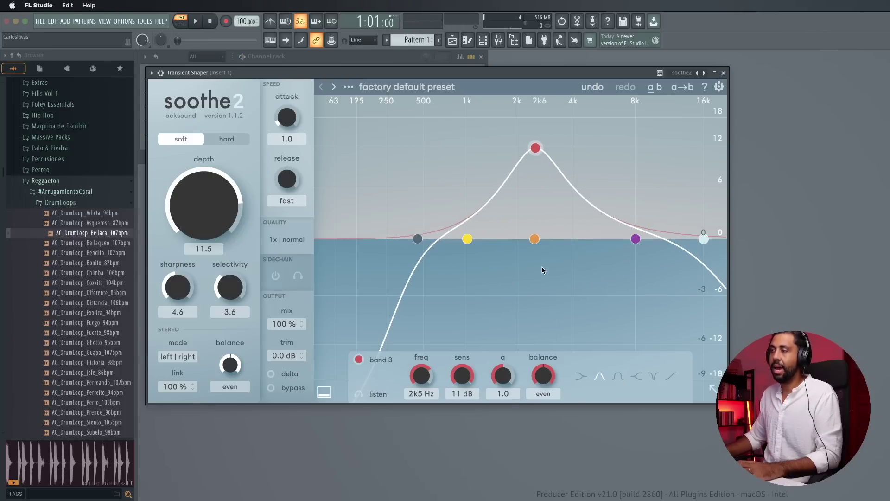
click(723, 73)
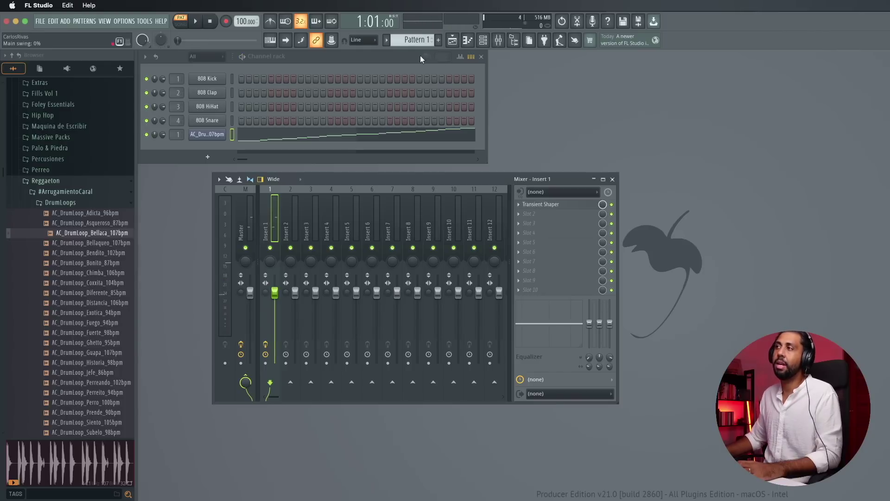
click(539, 205)
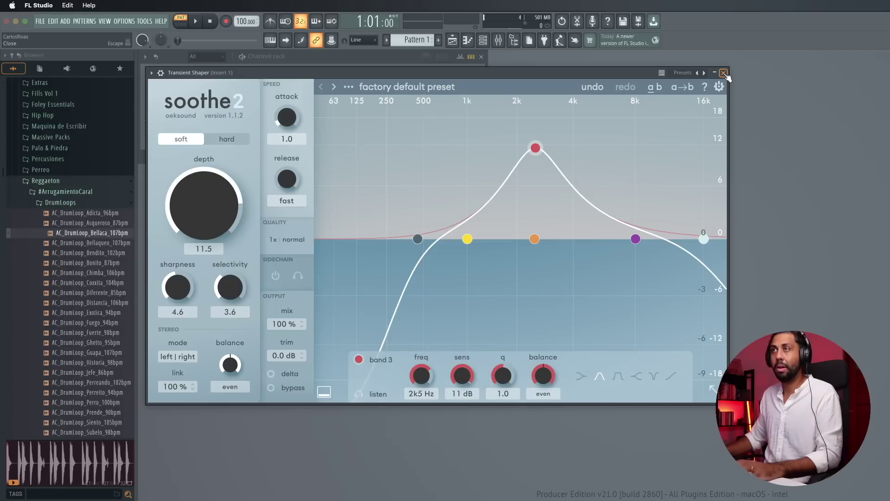
click(724, 73)
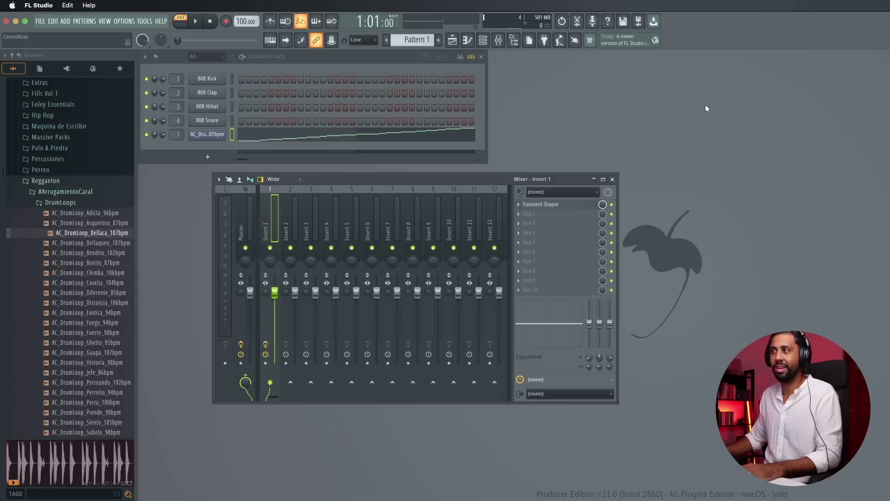
click(550, 206)
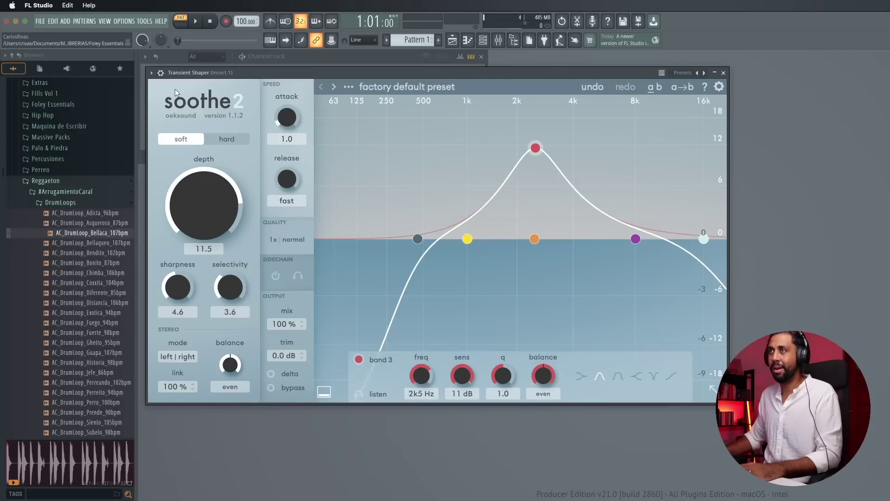
Compare the drum loop with the soothe2 slot bypassed and enabled, reopening its editor during playback
click(723, 72)
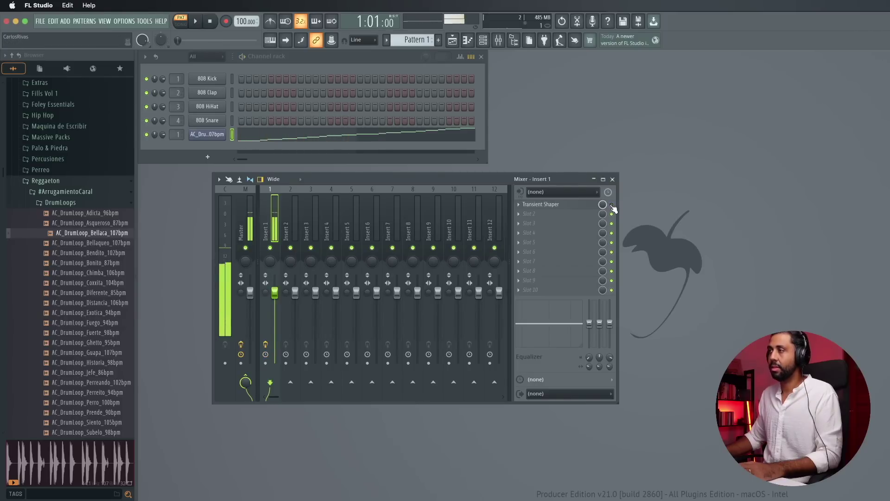
key(space)
click(538, 205)
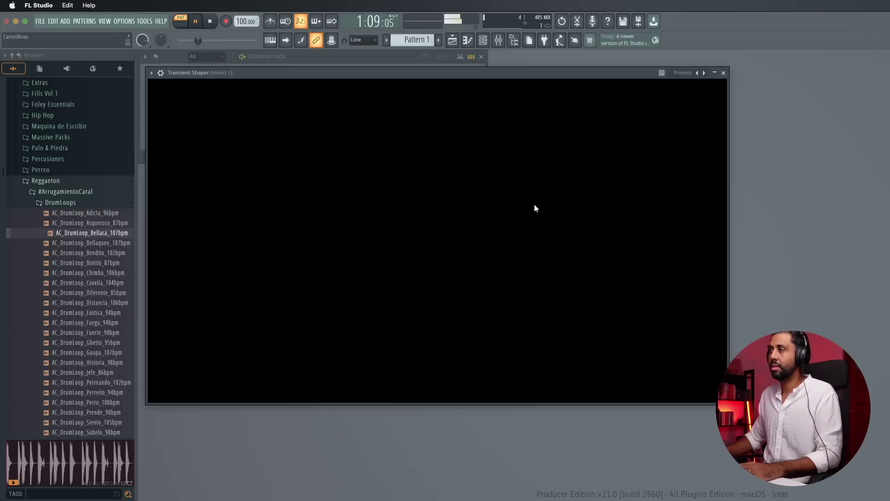
key(space)
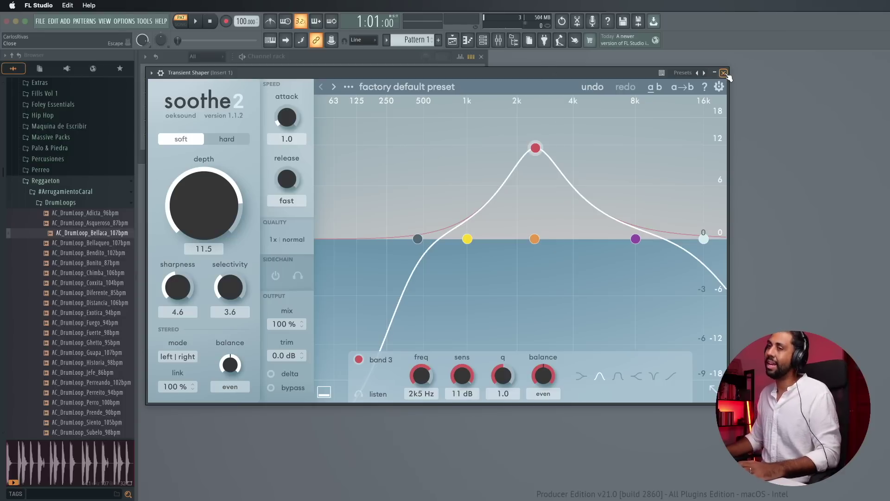
Replace soothe2 on Insert 1 with Cradle The God Particle and reposition the plugin window
click(723, 73)
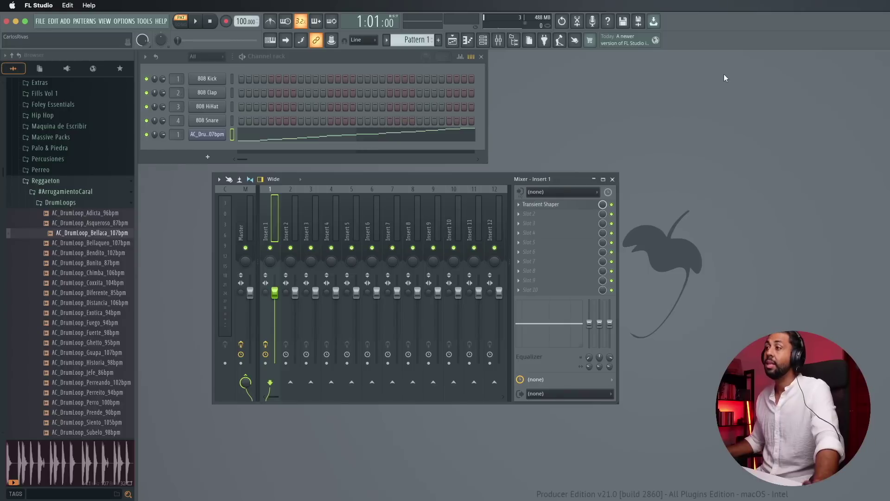
click(519, 204)
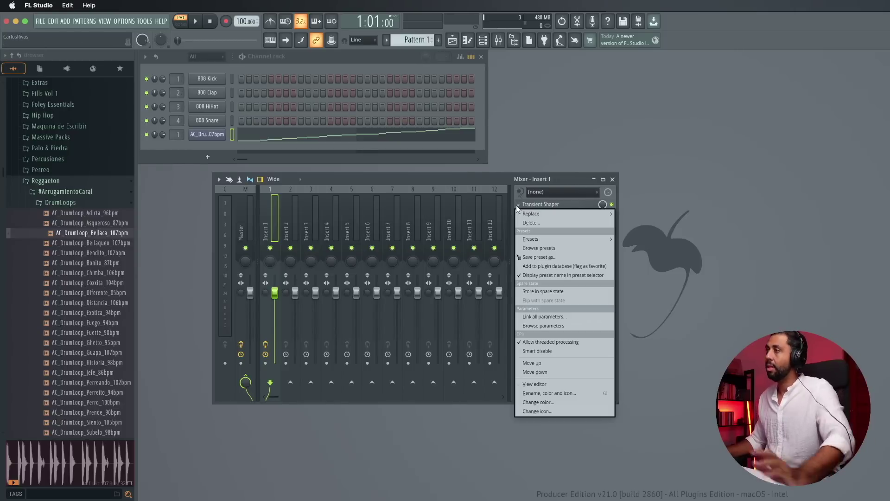
mouse_move(575, 212)
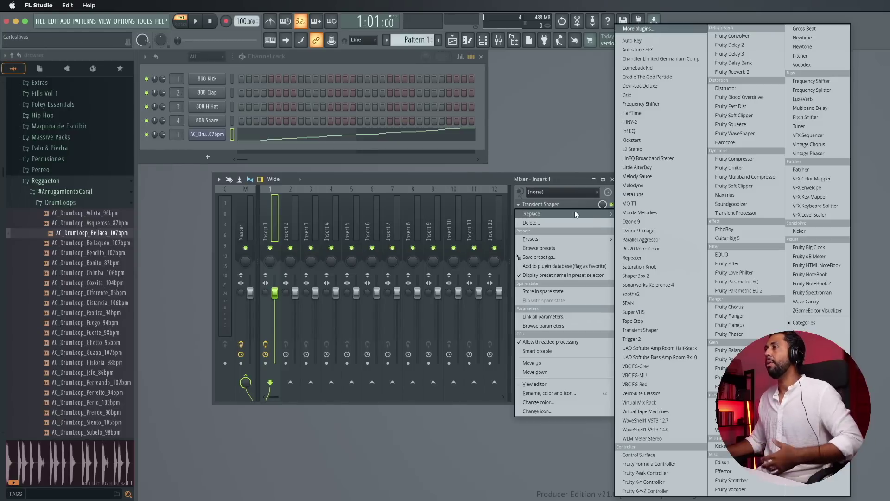
click(675, 77)
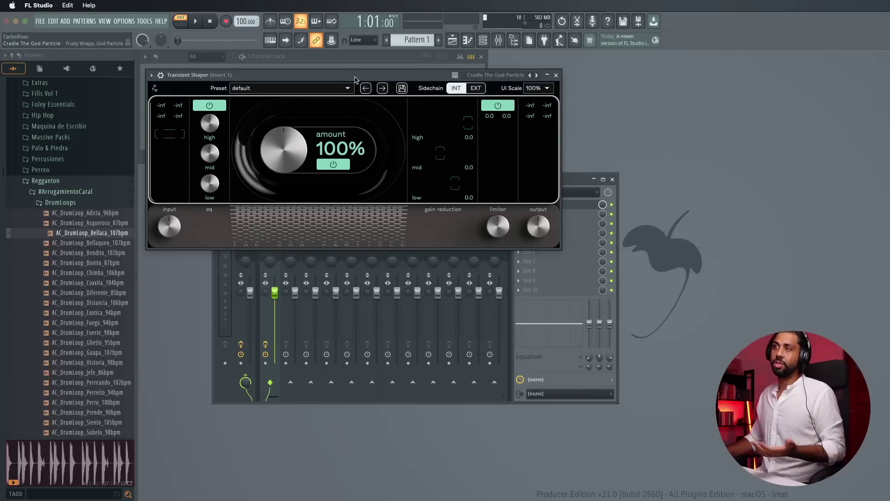
drag(354, 79, 370, 125)
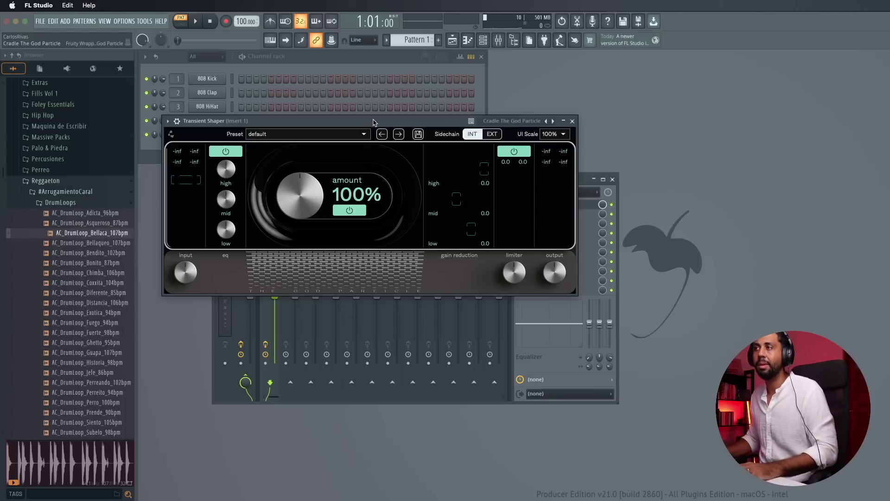
Play the loop through The God Particle and raise its input gain slightly
key(space)
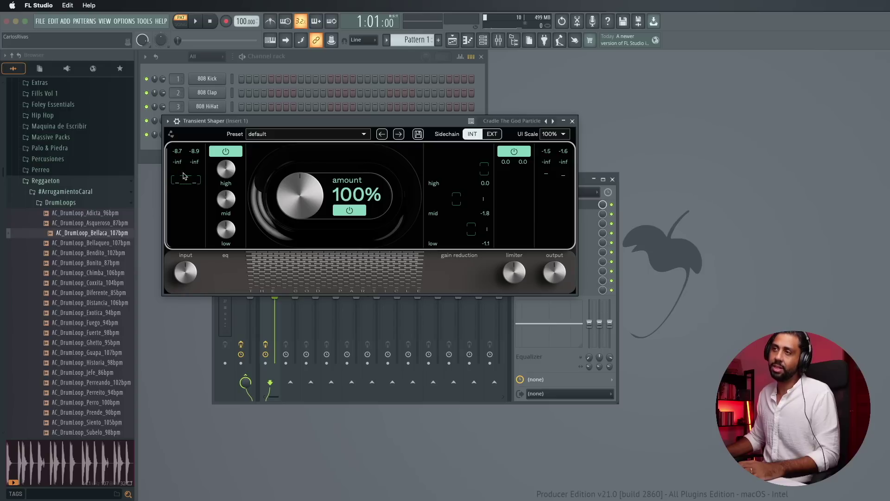
key(space)
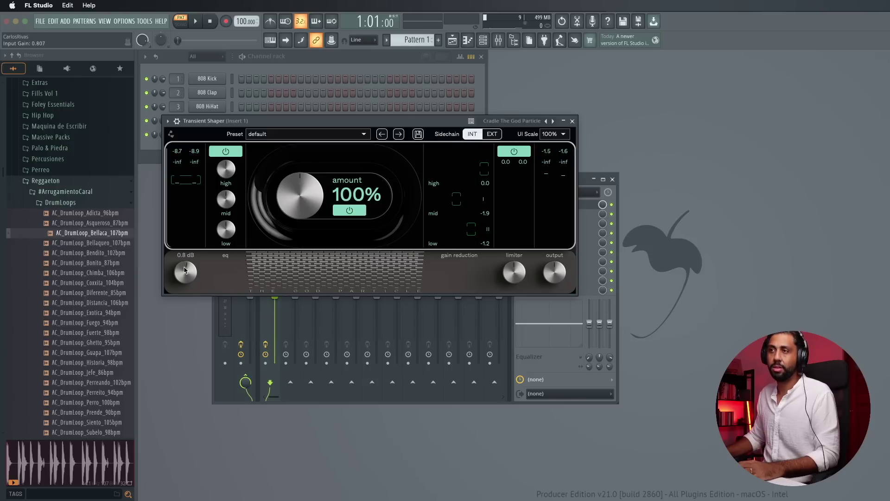
key(space)
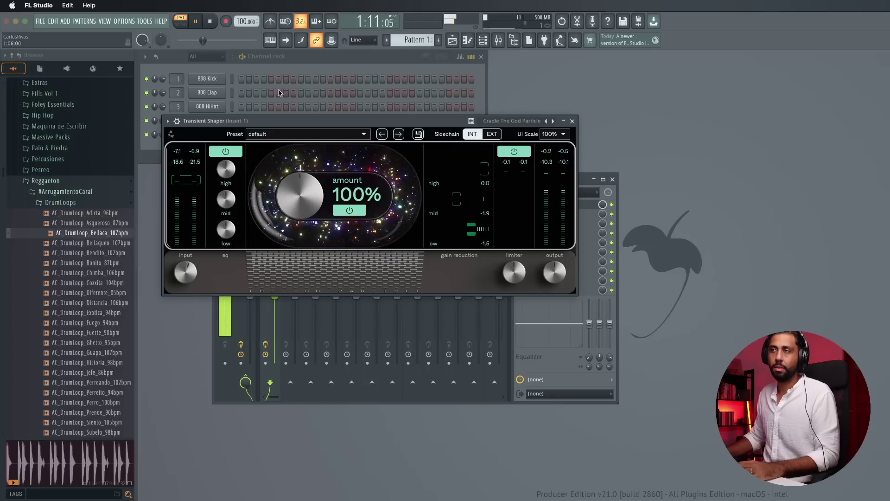
key(space)
Lower the Master fader to 46% (-14.0 dB) and play the loop with The God Particle window moved clear
drag(278, 121, 389, 102)
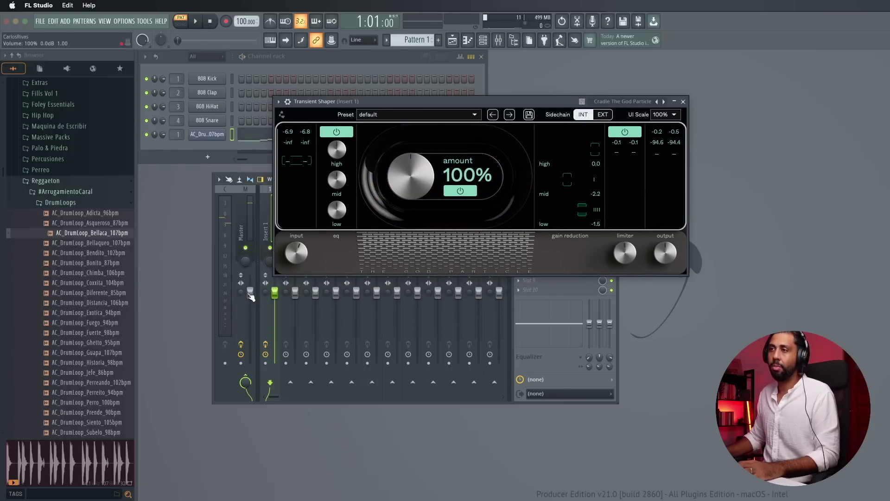
drag(250, 295, 250, 338)
key(space)
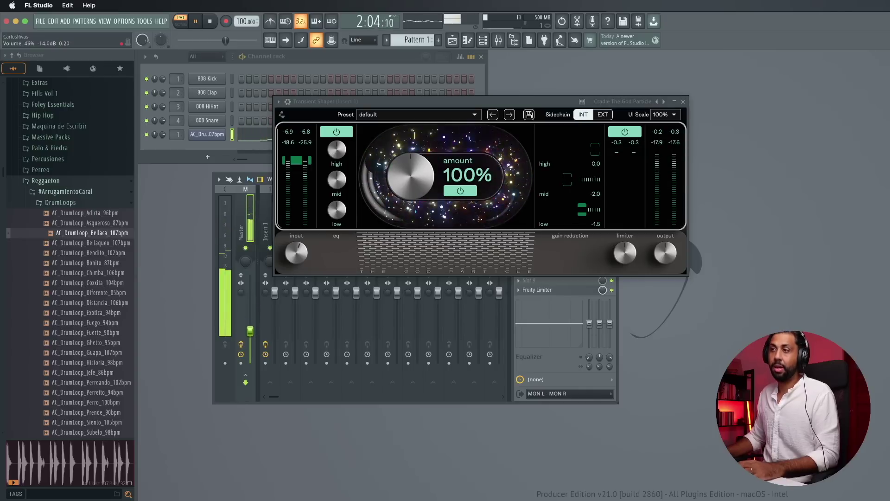
drag(416, 100, 348, 97)
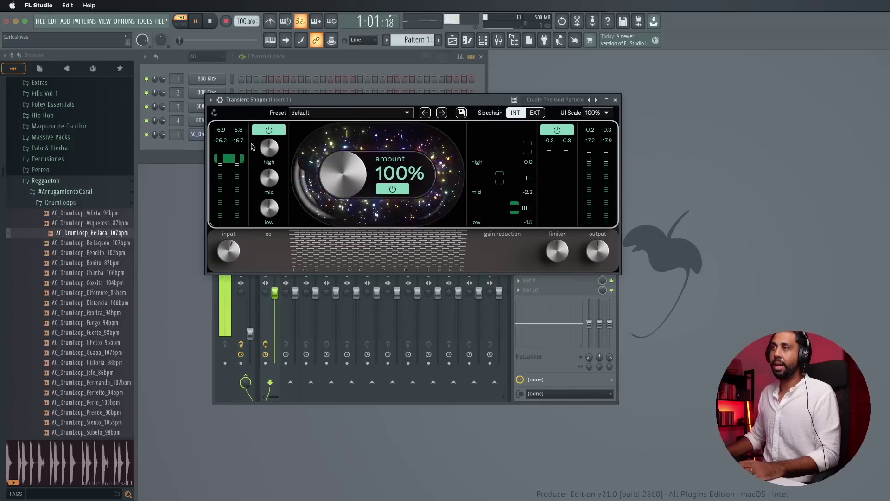
Audition the loop with The God Particle's amount at 200% and at 0%
drag(344, 183, 344, 158)
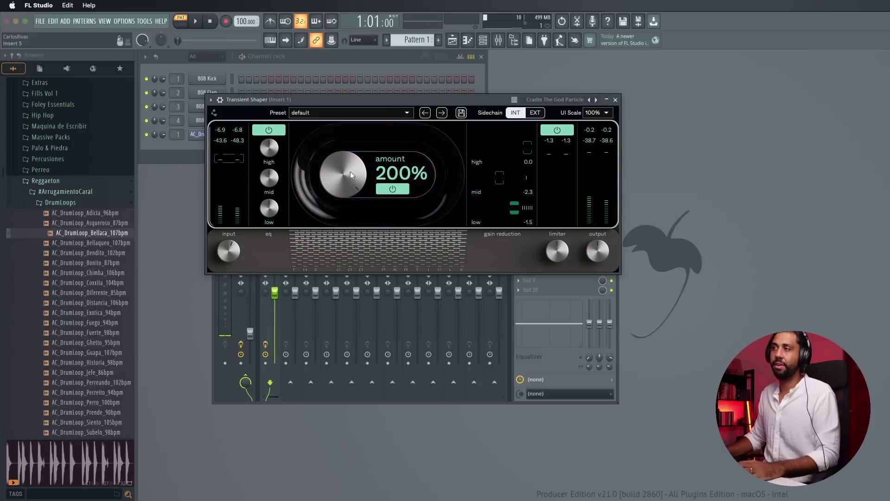
drag(350, 172, 321, 335)
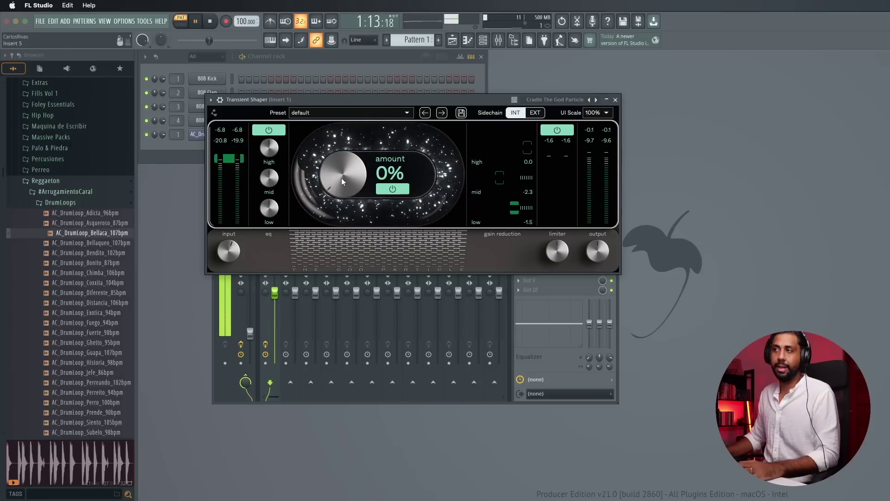
key(space)
Set The God Particle's amount to 150% and play the loop
double_click(341, 177)
double_click(396, 174)
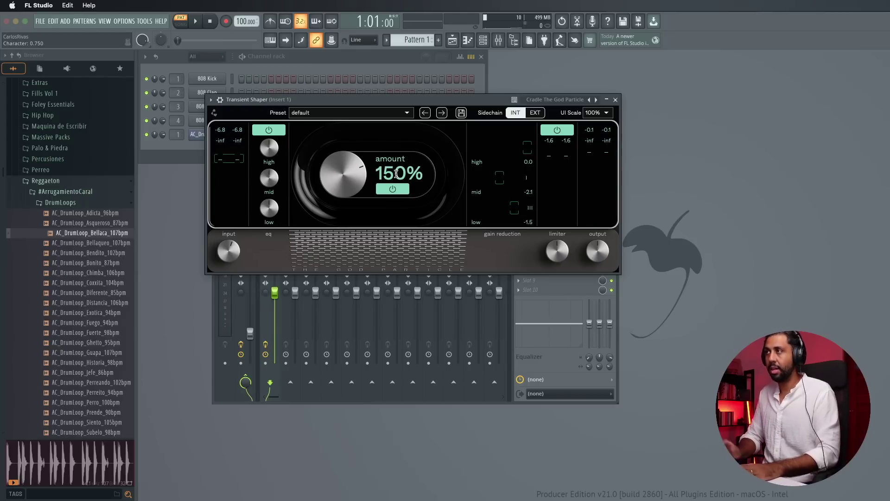
key(space)
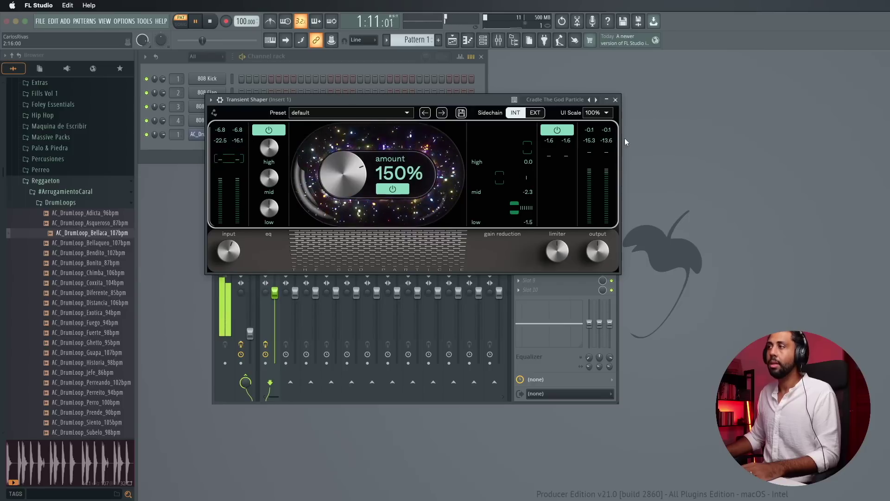
key(space)
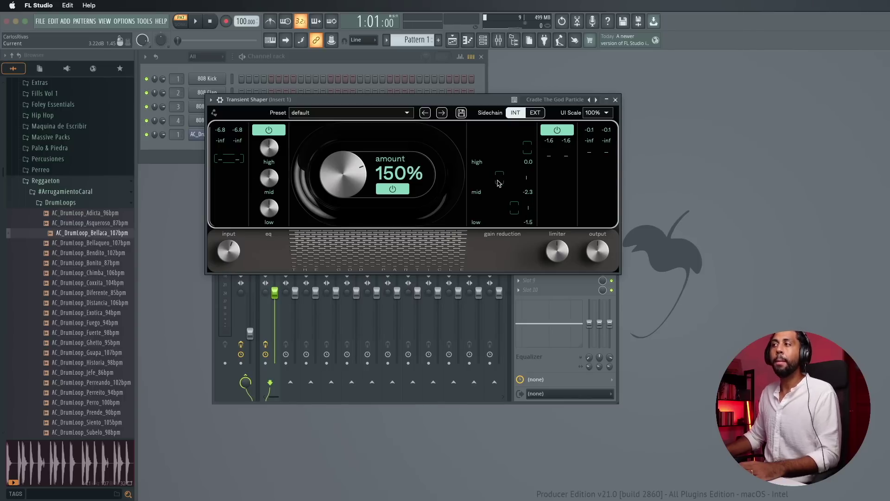
Boost The God Particle's mid EQ to 6.0 dB while the loop plays
key(space)
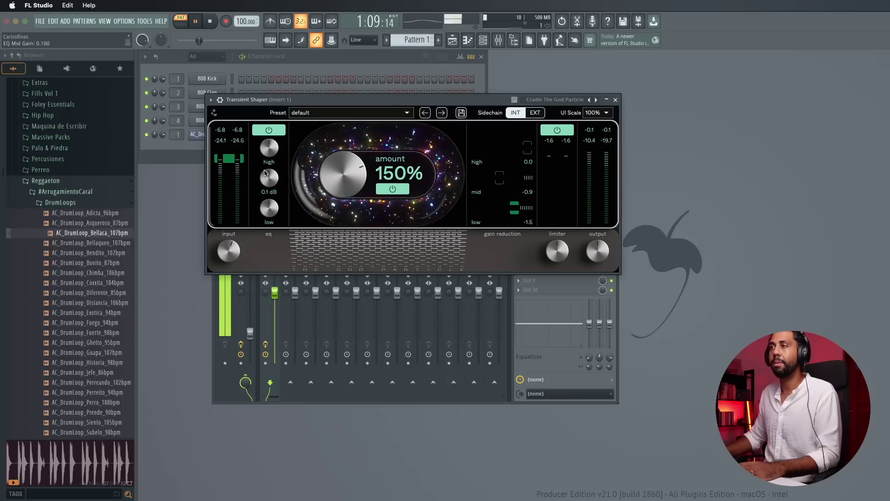
mouse_move(273, 182)
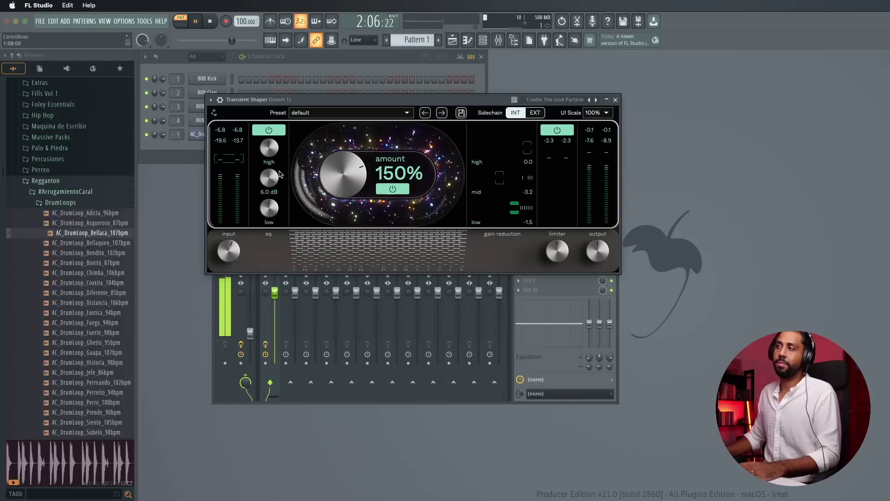
key(space)
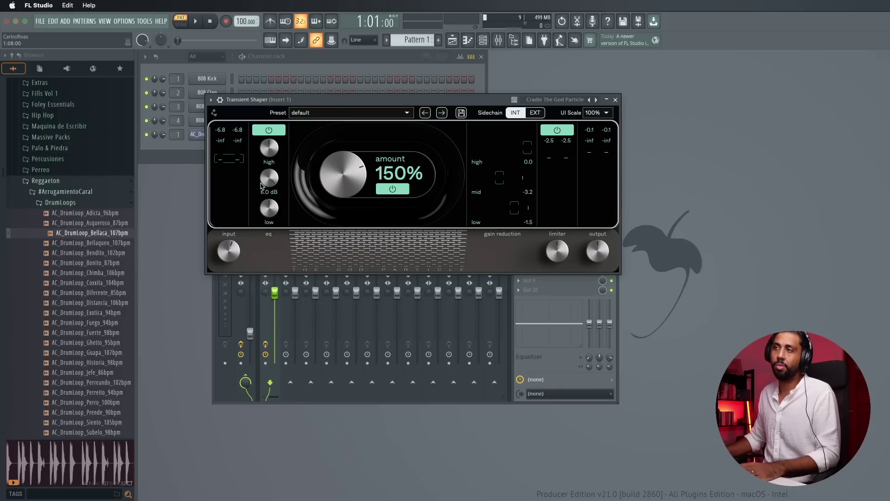
Play the loop again and raise The God Particle's limiter gain to 9.9 dB
key(space)
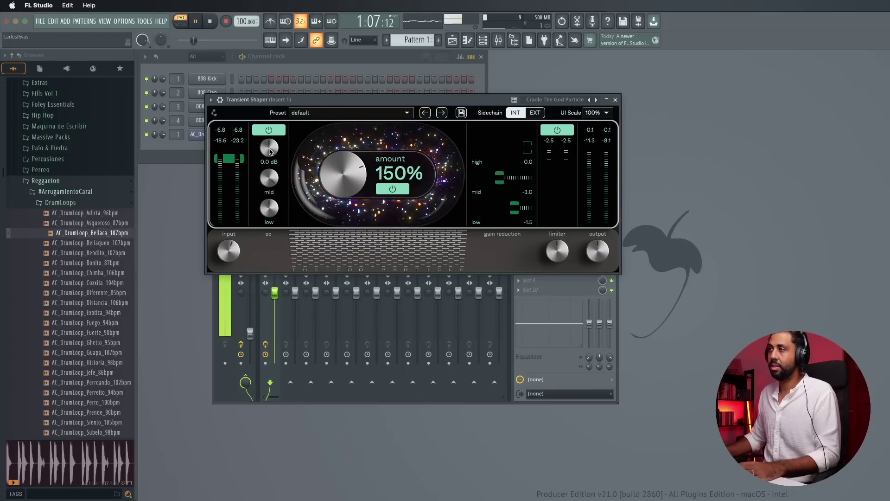
key(space)
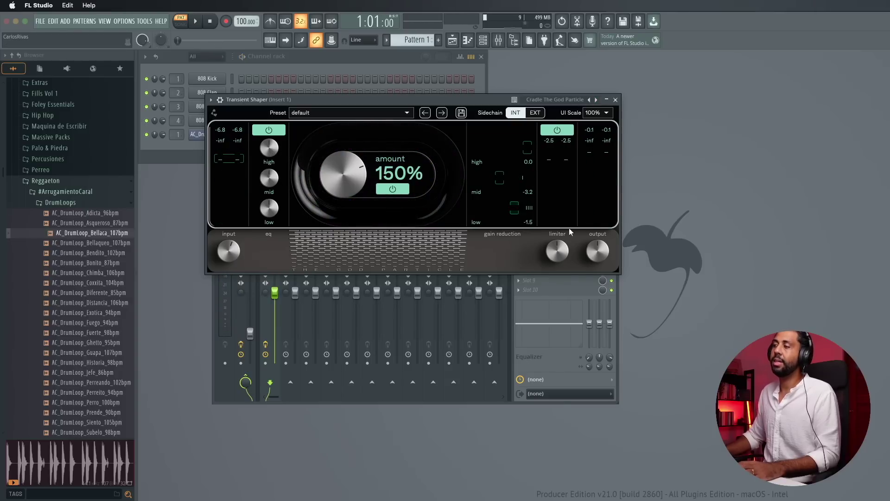
key(space)
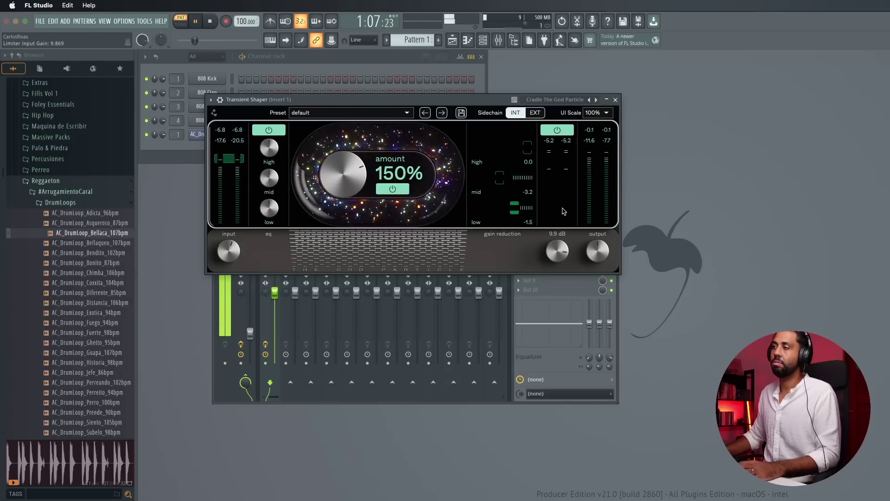
key(space)
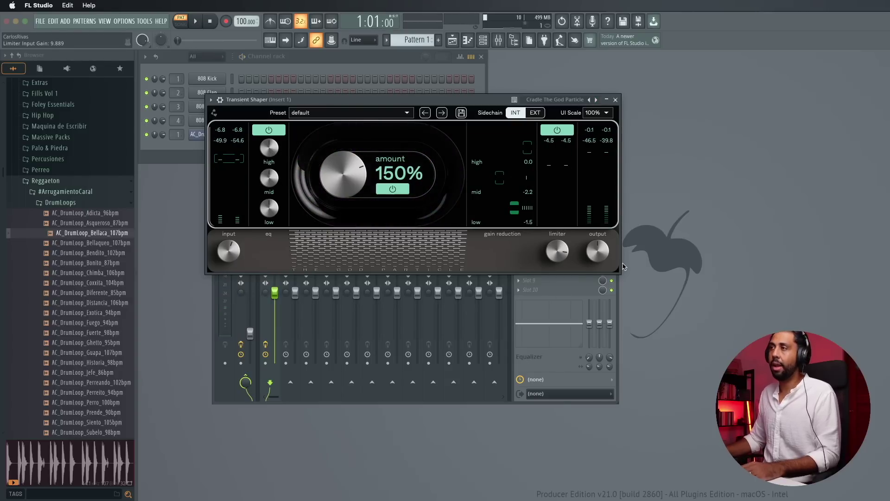
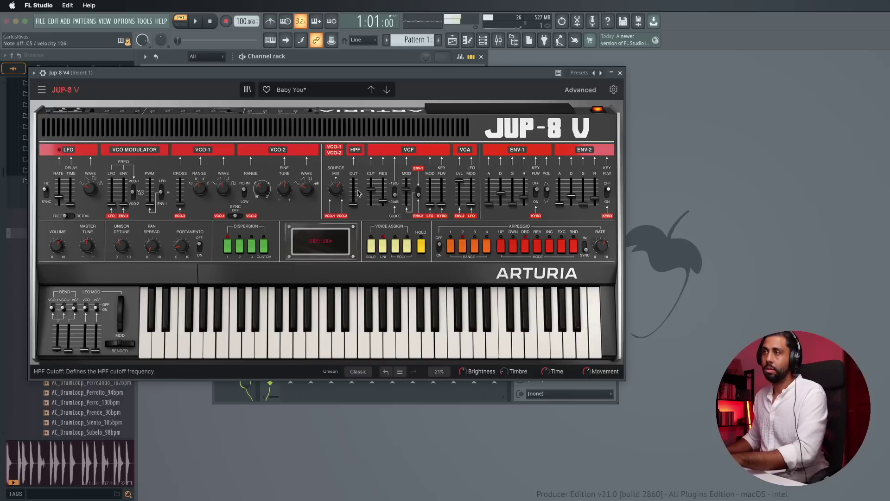
Examine Jup-8 V's filter cutoff, envelopes and oscillator waveforms while playing notes
mouse_move(371, 190)
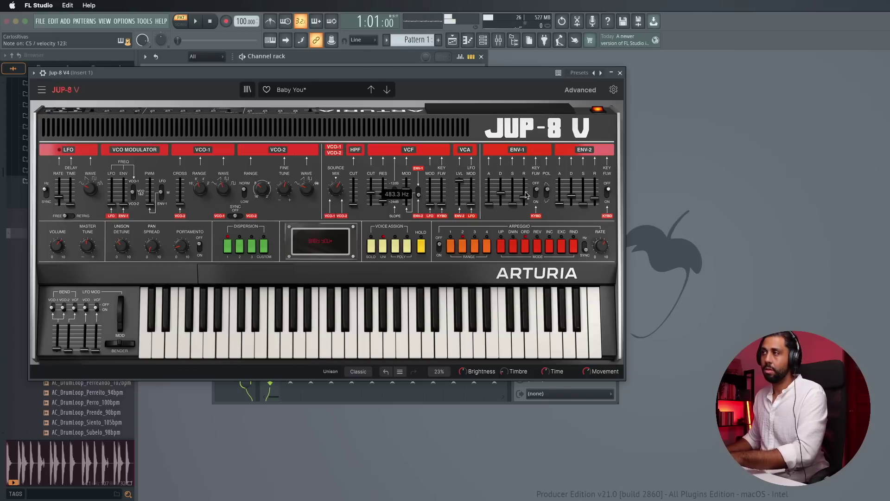
mouse_move(571, 194)
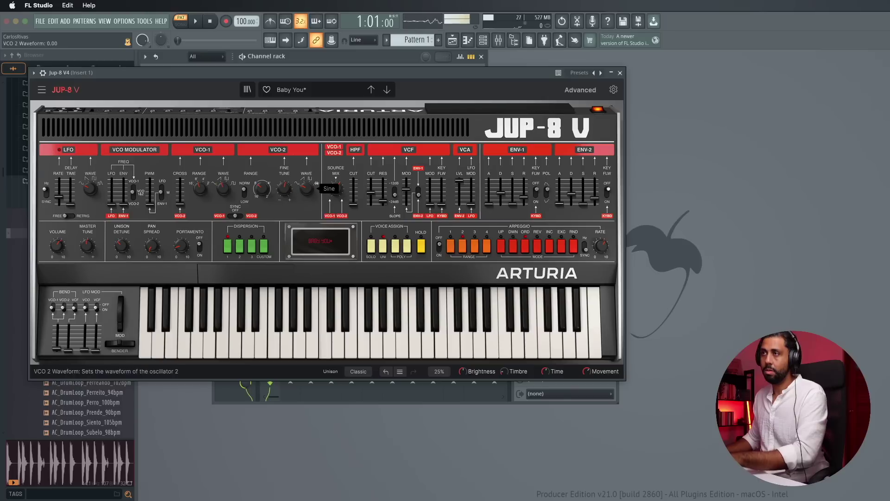
mouse_move(223, 189)
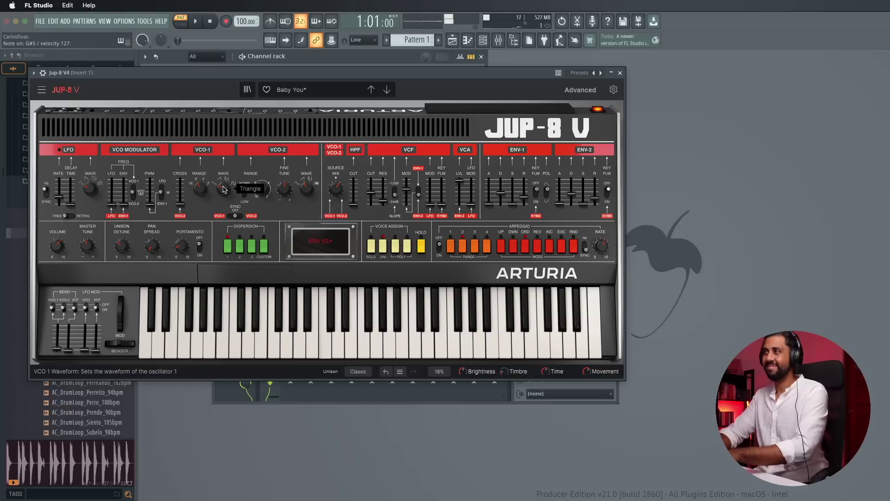
Show Jup-8 V's advanced effects, change Effect 2 to Compressor and lower its attack and threshold
click(580, 90)
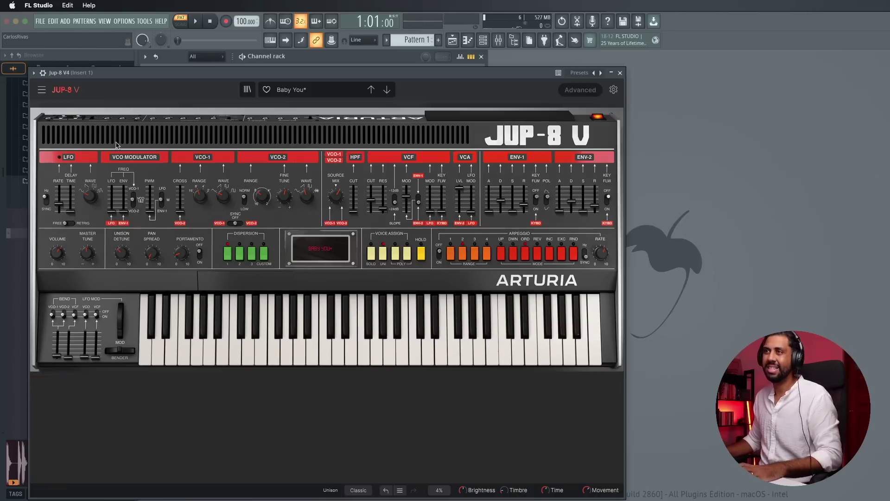
click(62, 208)
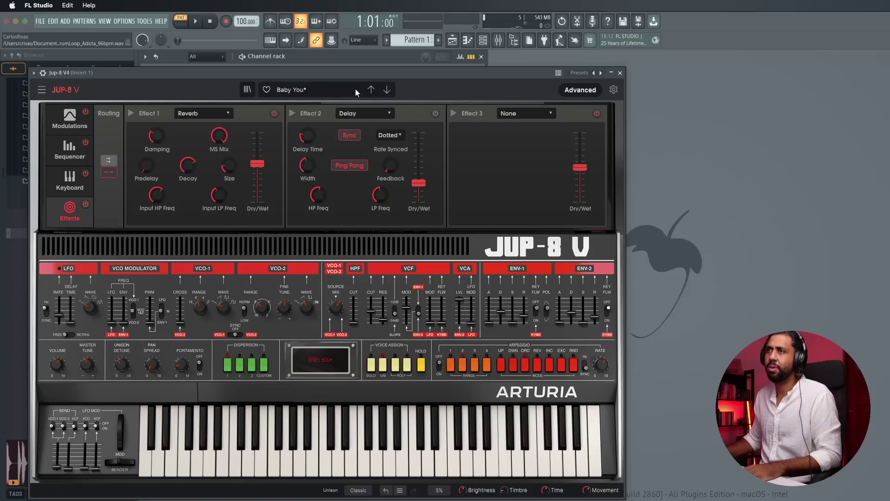
click(377, 114)
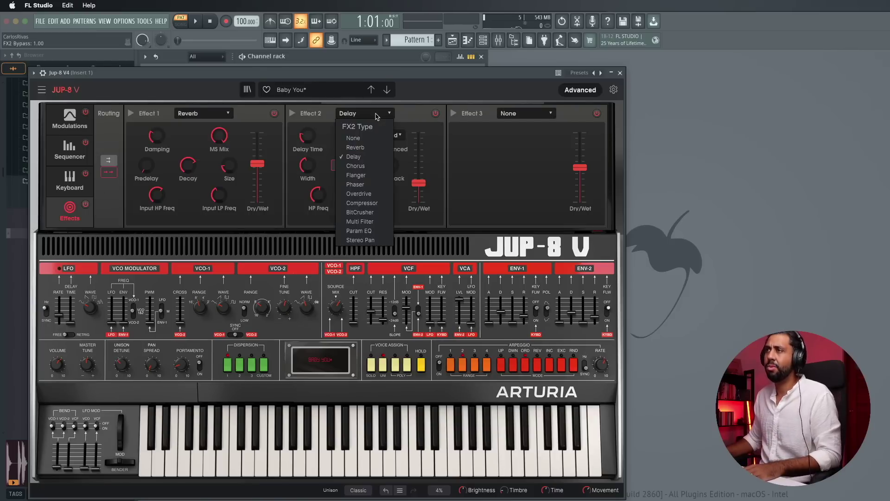
click(364, 204)
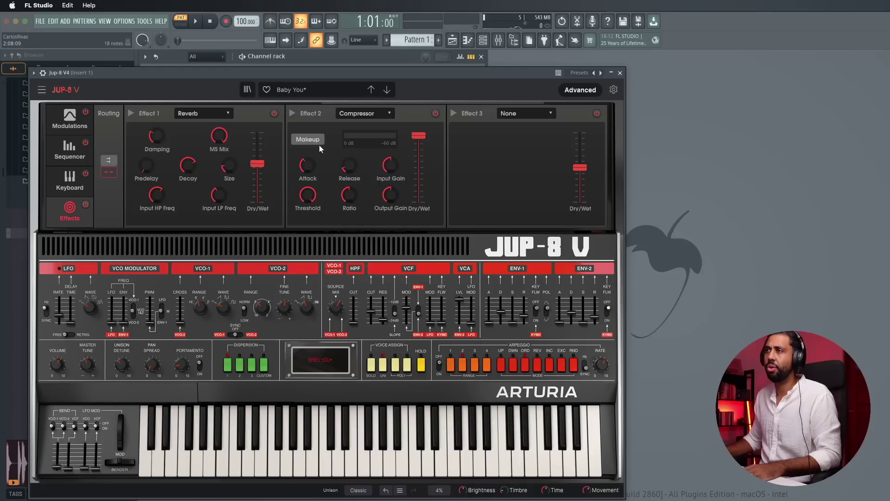
drag(320, 161, 308, 200)
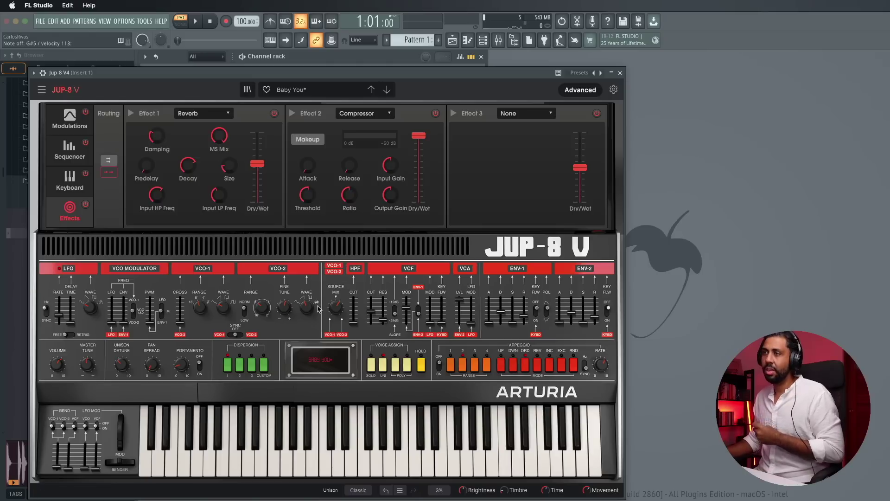
click(318, 309)
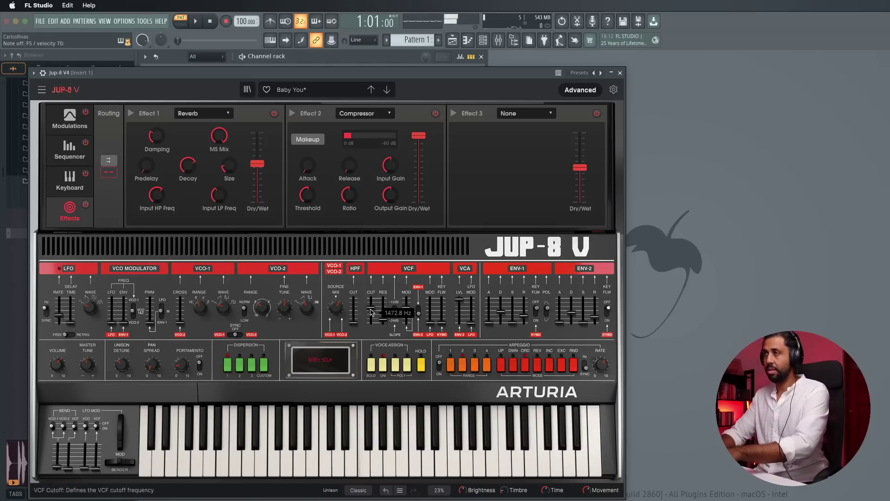
Adjust Jup-8 V's VCF cutoff to 0.60 while playing notes, and hide the advanced section
drag(371, 312, 371, 317)
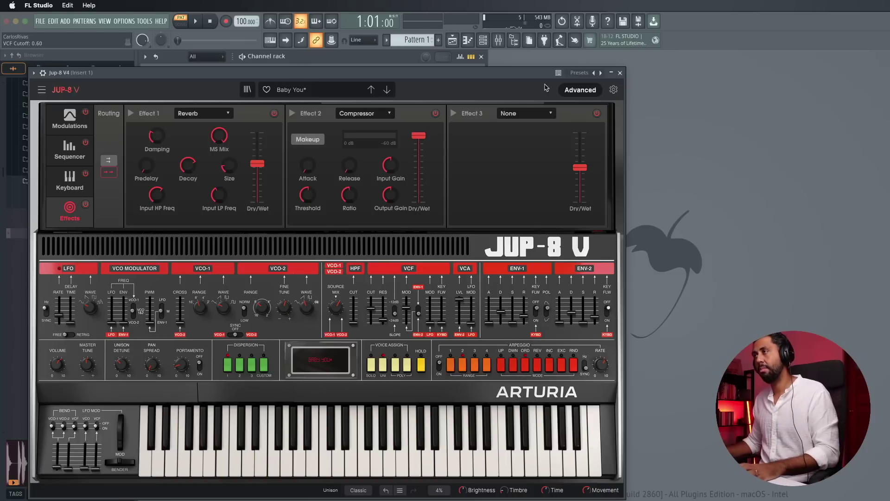
click(580, 90)
drag(491, 75, 518, 69)
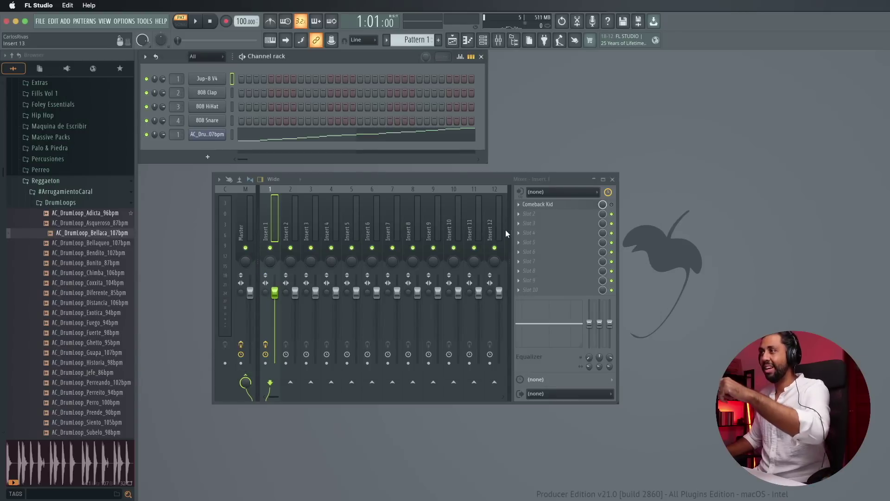
Replace Comeback Kid on Insert 1 with Murda Melodies and move its window clear of the effect slots
click(525, 209)
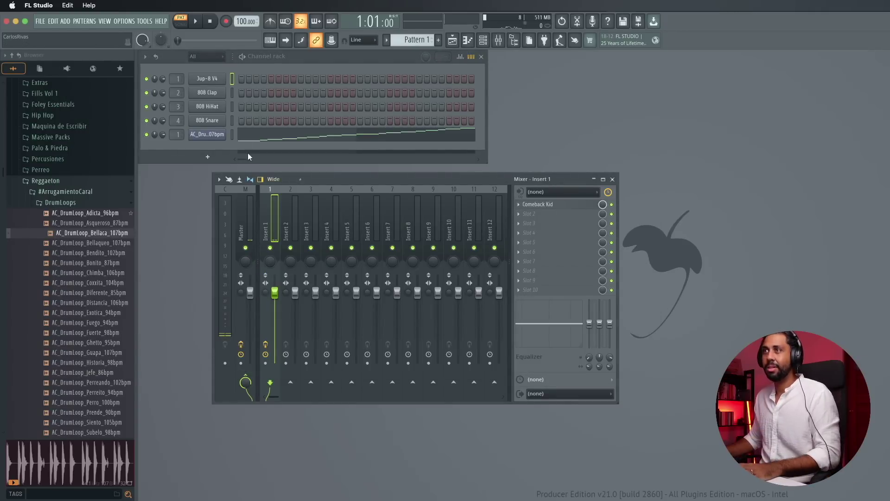
click(525, 210)
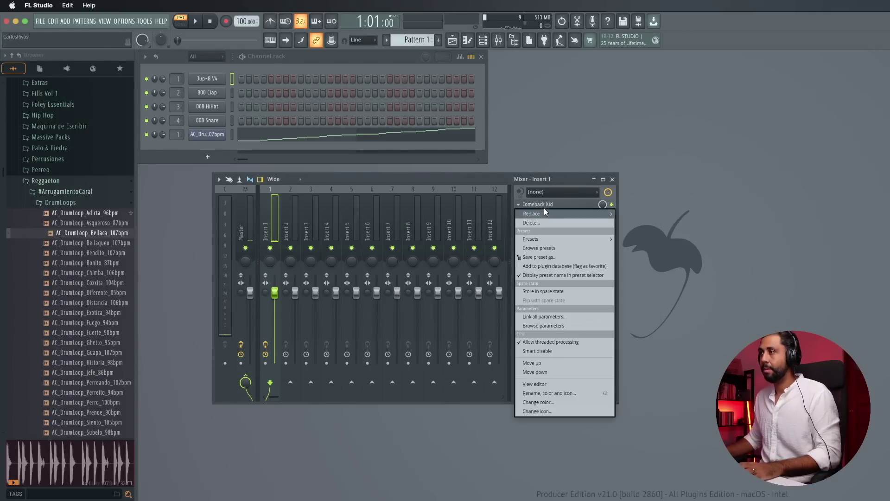
mouse_move(543, 212)
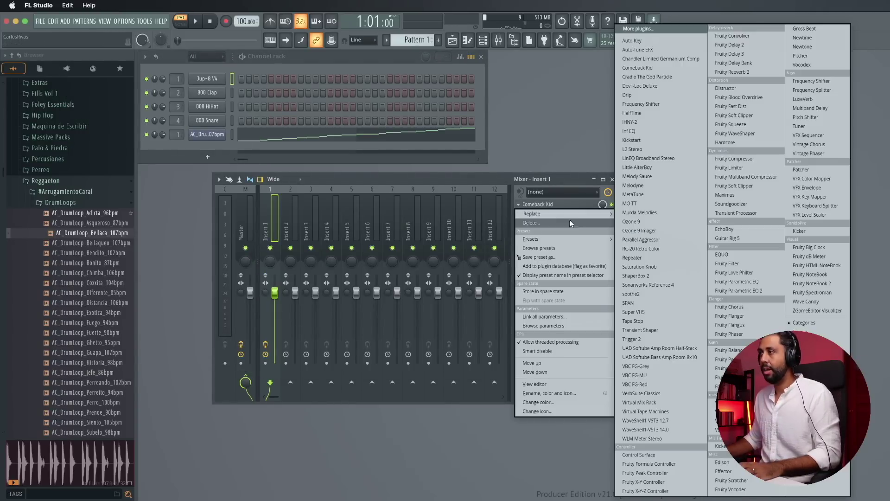
click(659, 214)
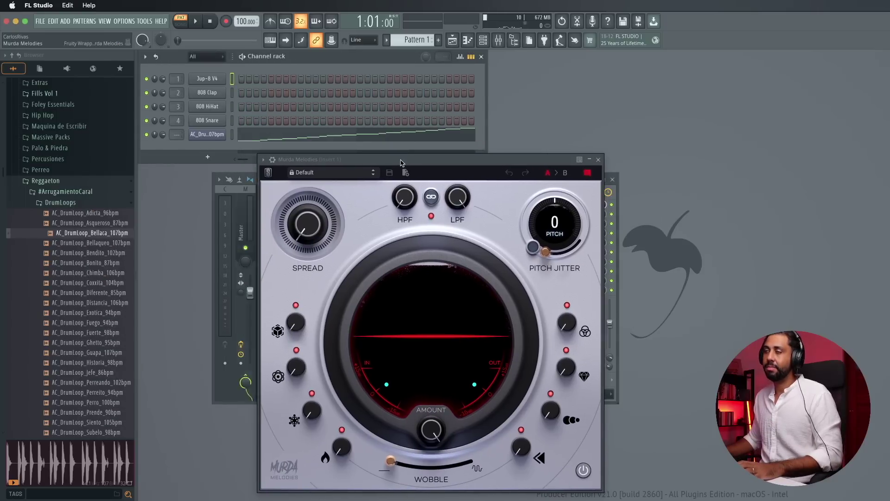
drag(401, 160, 314, 101)
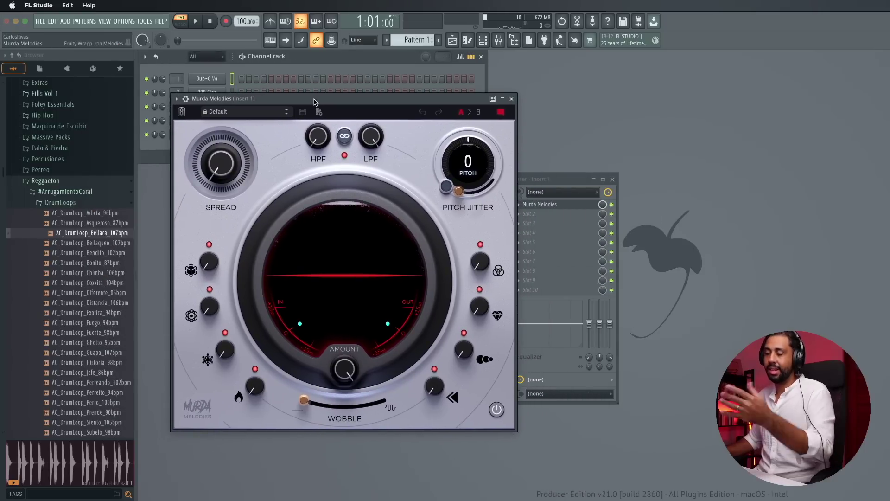
Audition the Dark and Low and Deep Wave presets in Murda Melodies while playing notes
click(286, 115)
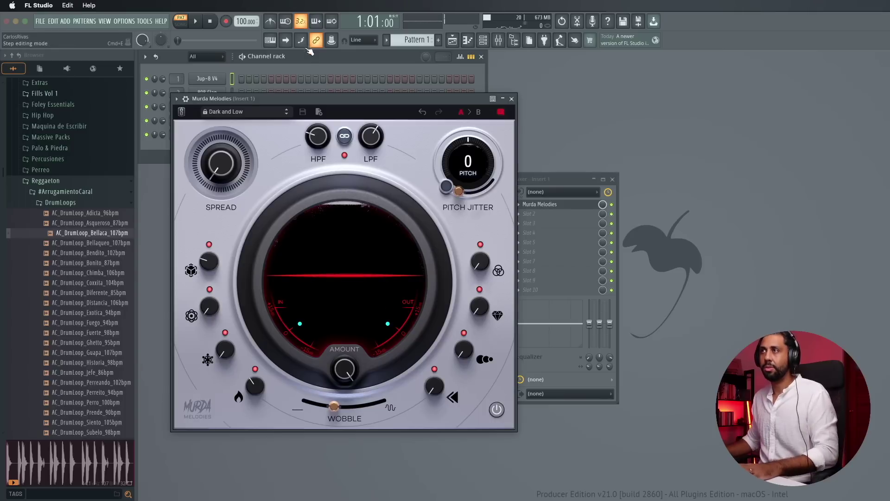
click(310, 67)
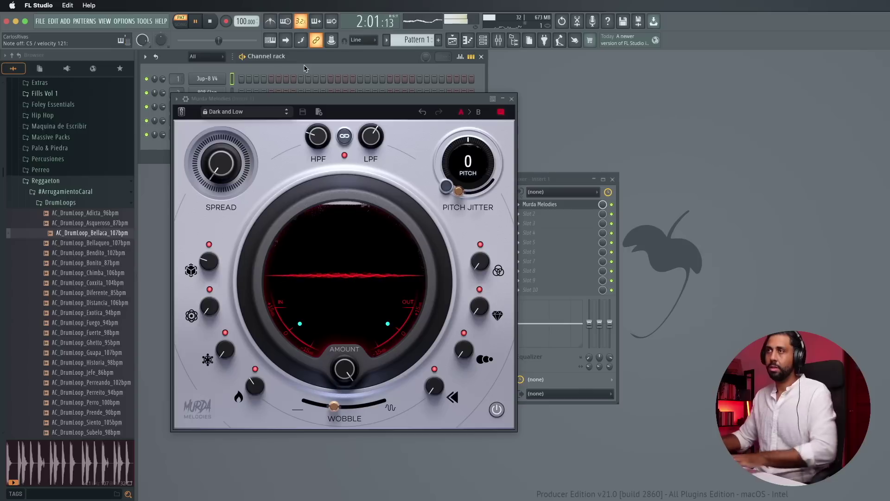
key(space)
click(286, 114)
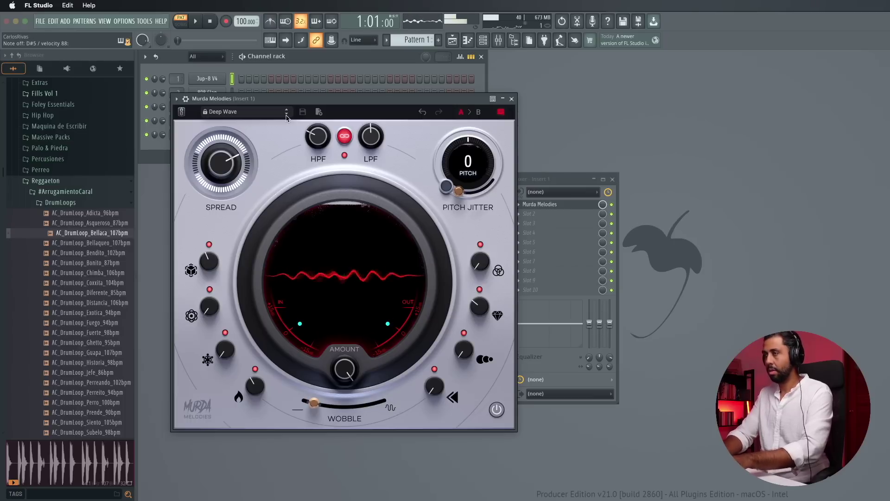
key(space)
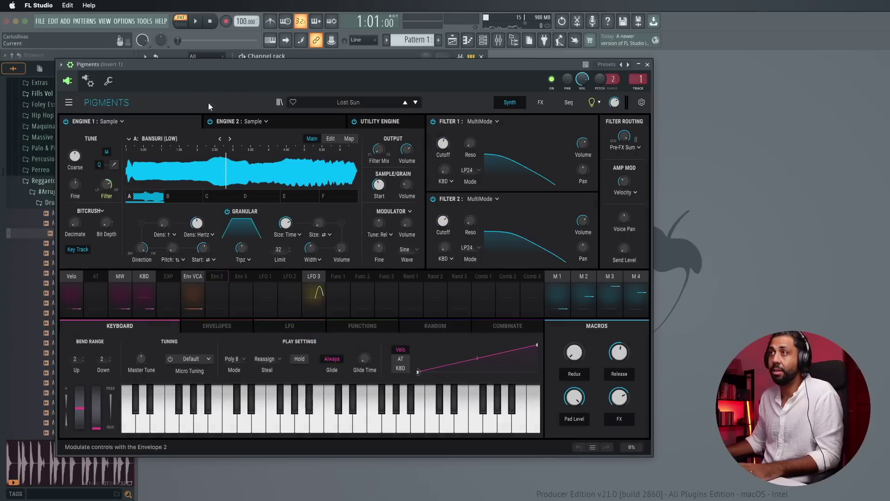
Search the Pigments presets for Pluck, load Mystic Pluck and close the synth window
drag(302, 62, 280, 59)
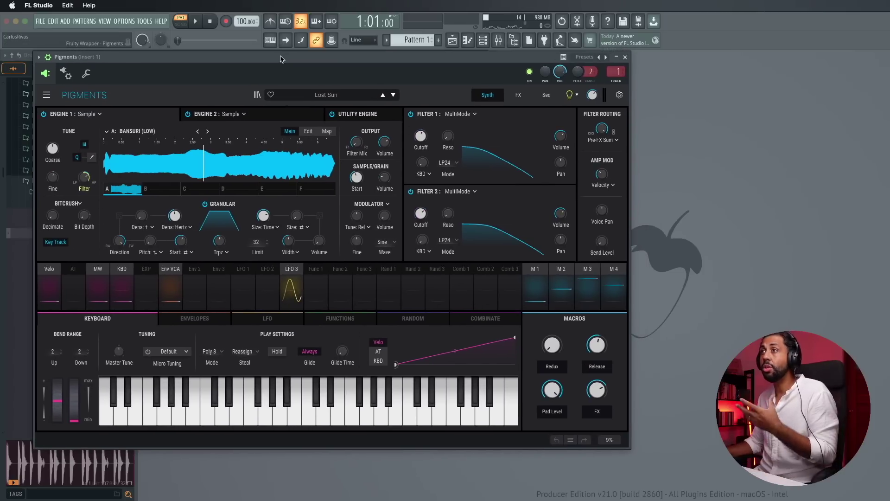
click(257, 95)
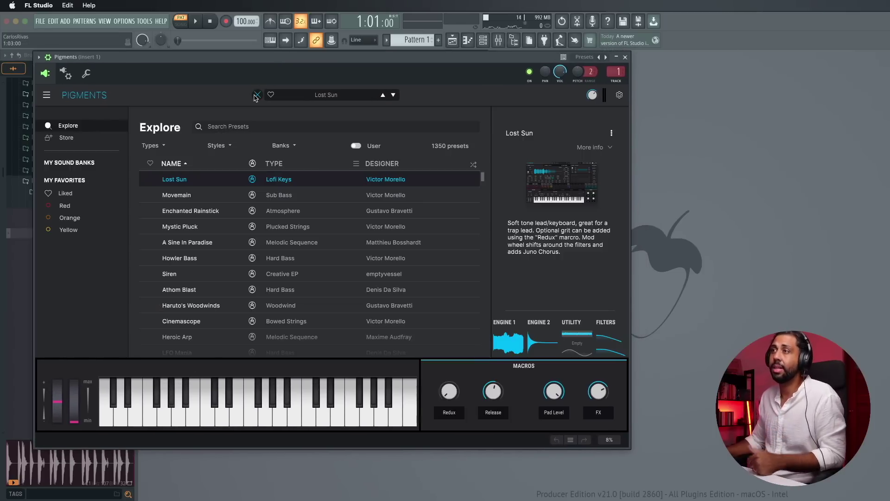
click(267, 130)
text(Pluck)
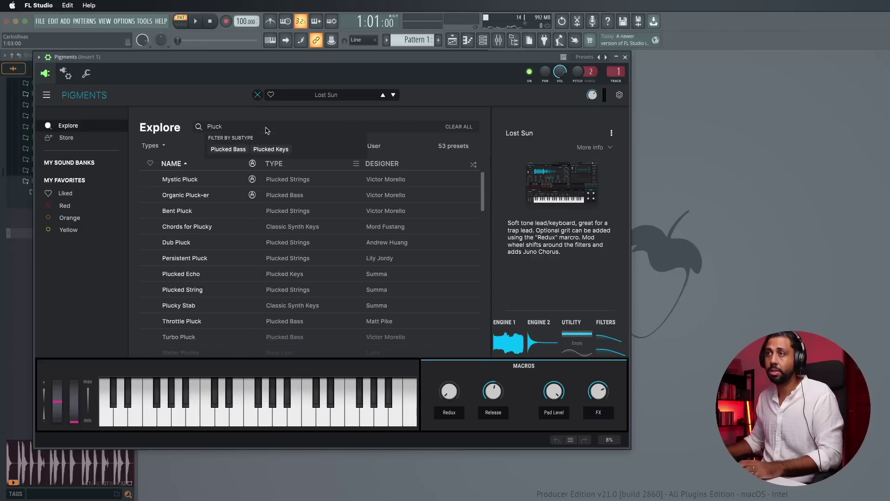
click(193, 180)
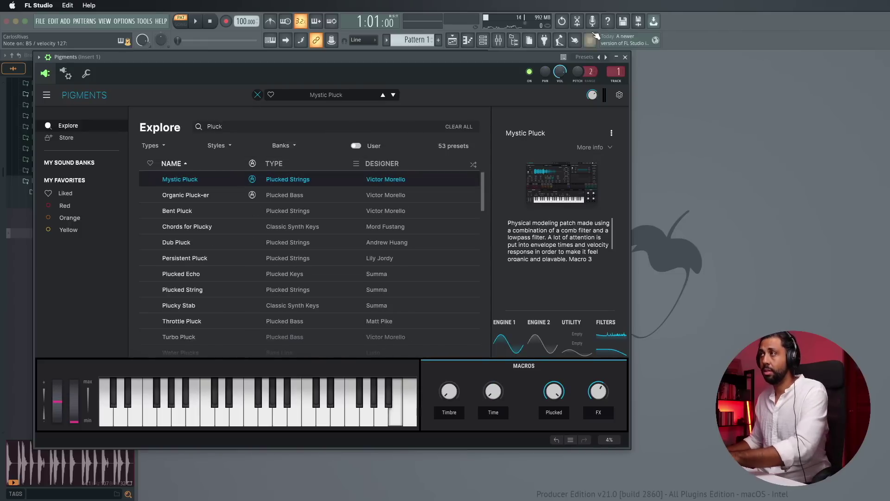
click(624, 57)
Load the Graham Bell preset in Murda Melodies, close the plugin window and play notes through it
click(577, 205)
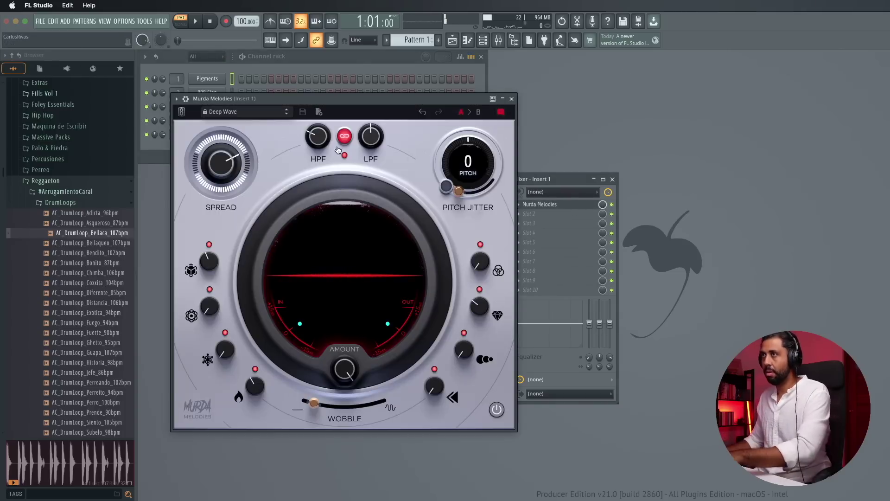
click(286, 114)
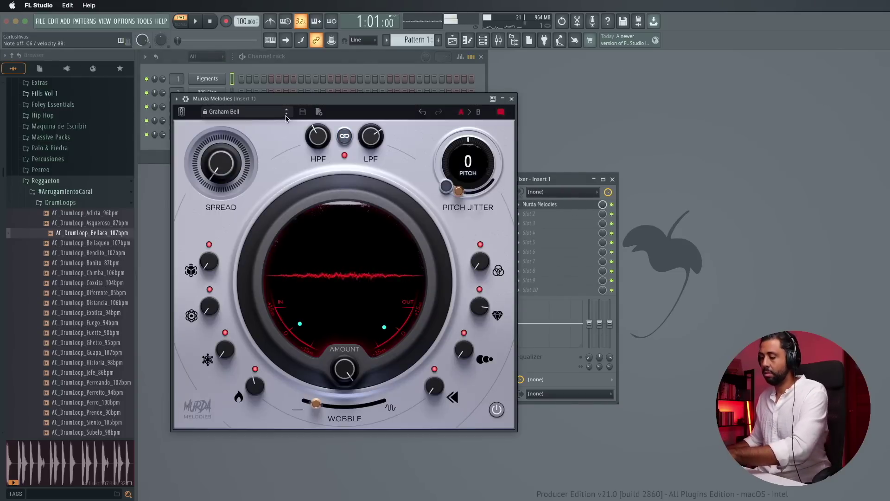
click(511, 98)
key(t)
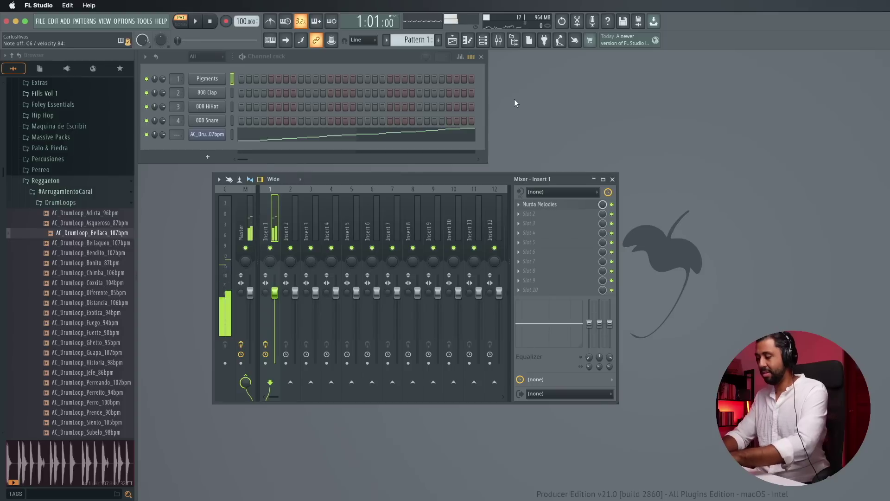
Add soothe2 to the second effect slot of Insert 1, behind Murda Melodies
key(6)
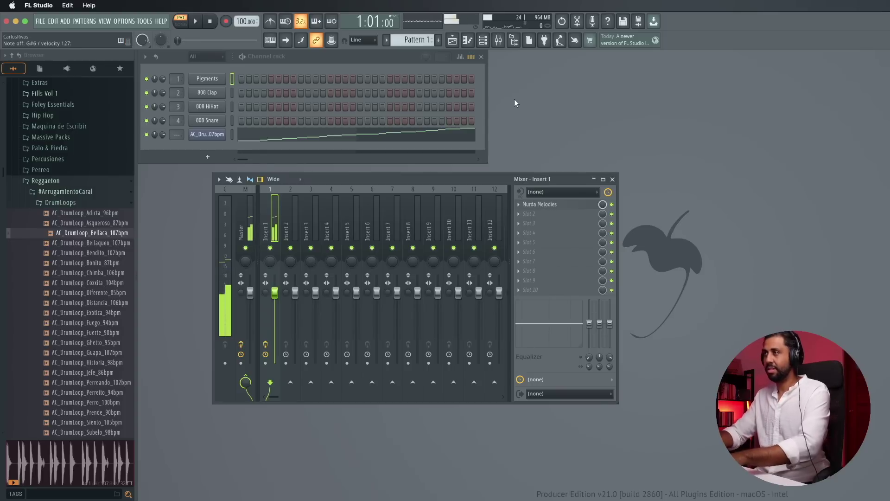
click(521, 215)
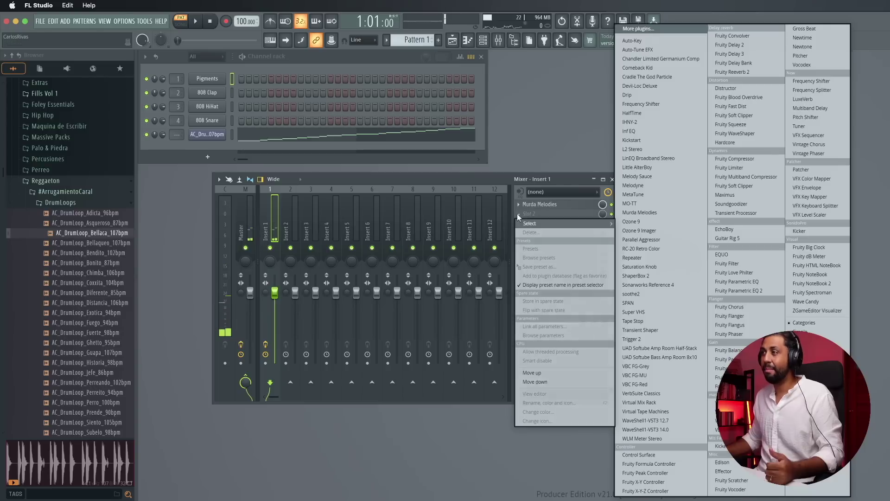
click(636, 294)
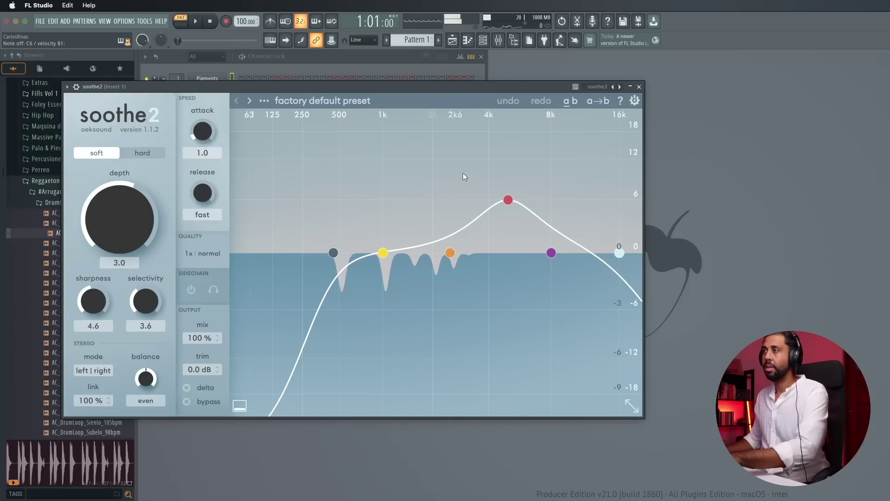
Set soothe2's band 3 to 1.3 kHz at 12 dB and its depth to 11.8, and compare the sound with it bypassed
drag(508, 199, 402, 111)
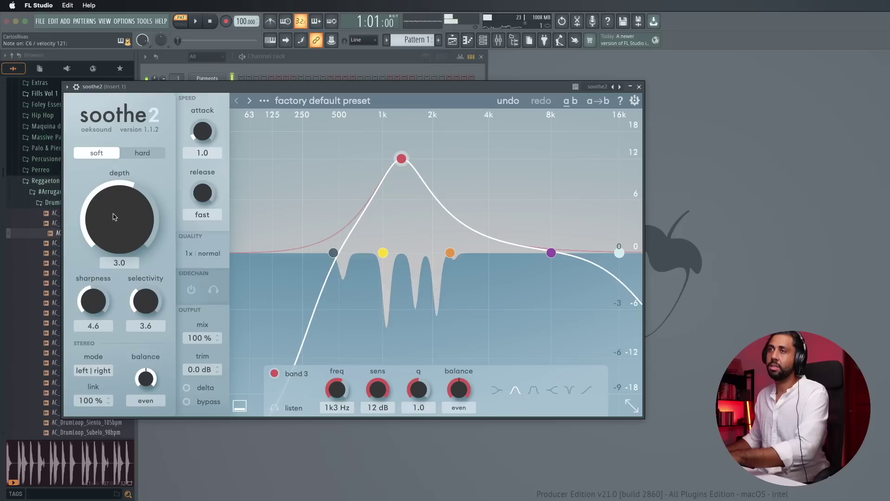
drag(113, 215, 130, 187)
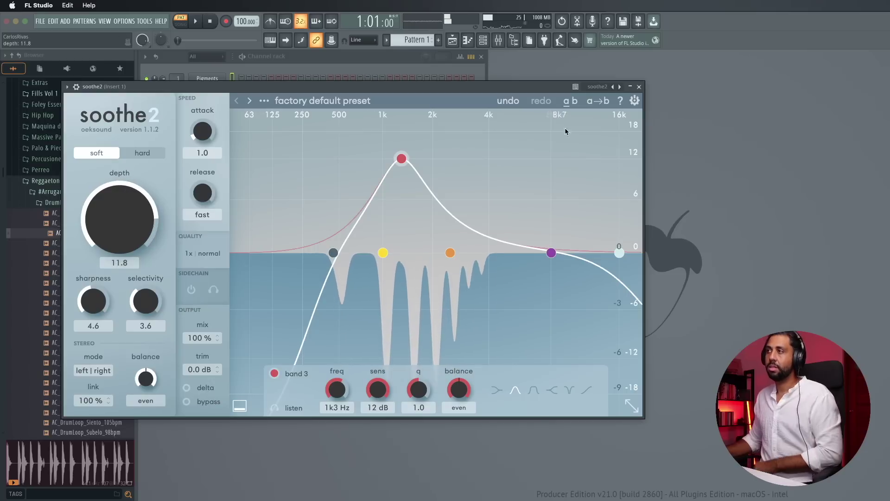
click(639, 87)
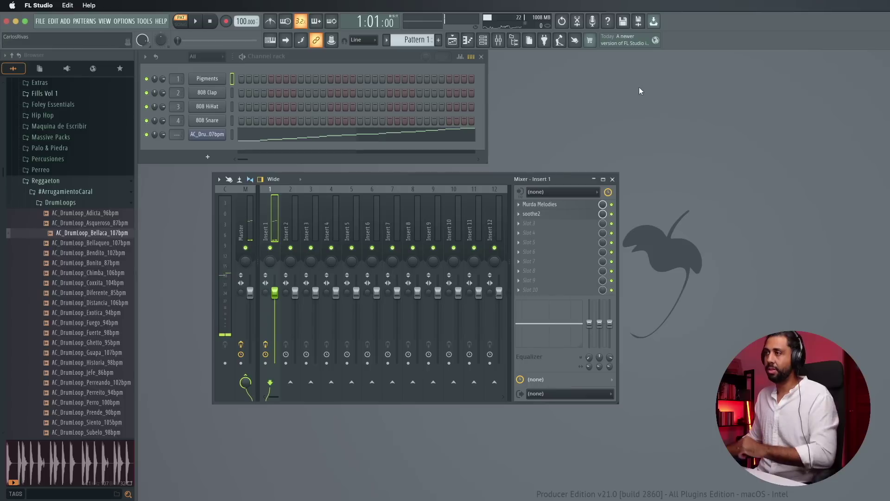
click(612, 214)
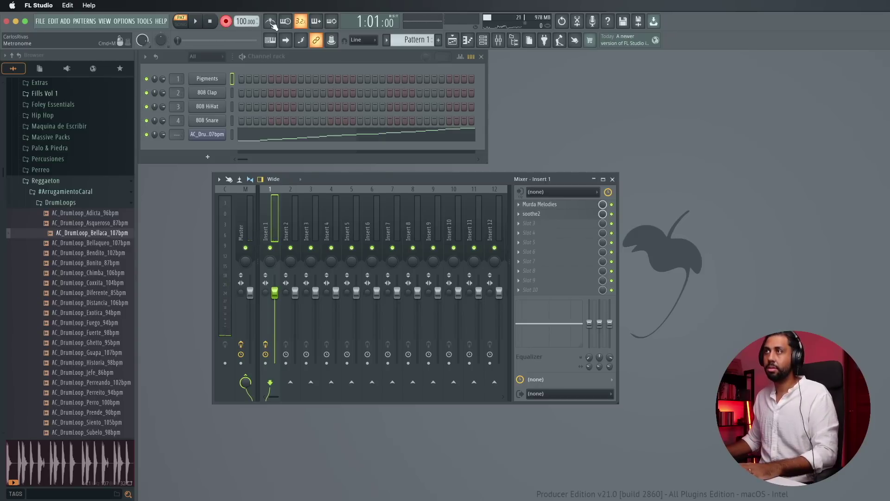
Record a two-bar melody from the Pigments channel into Pattern 1 and quantize all its notes in the piano roll
key(space)
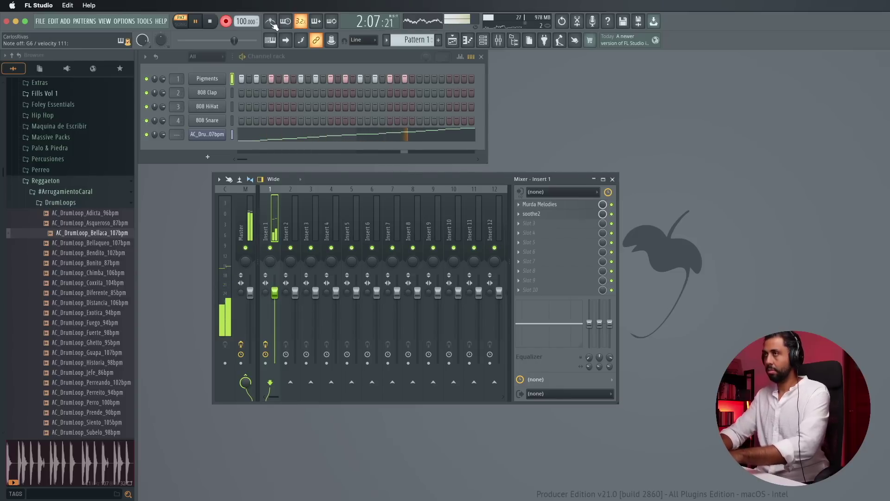
key(space)
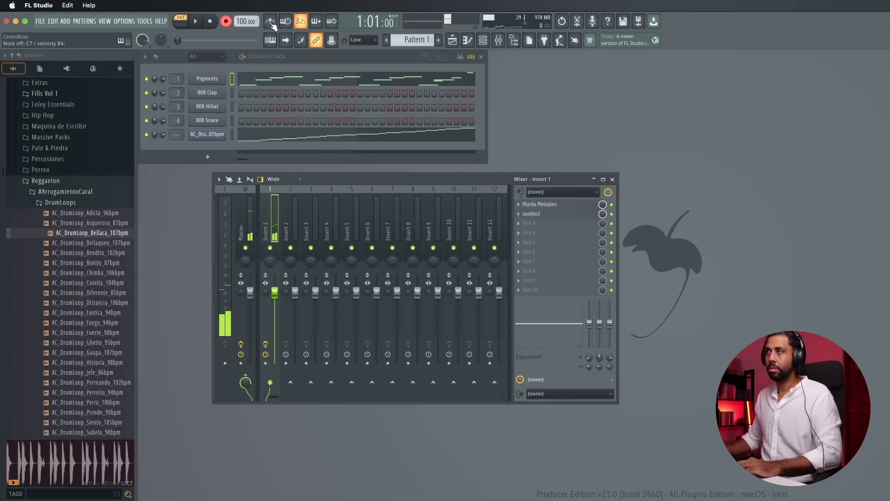
key(ctrl+a)
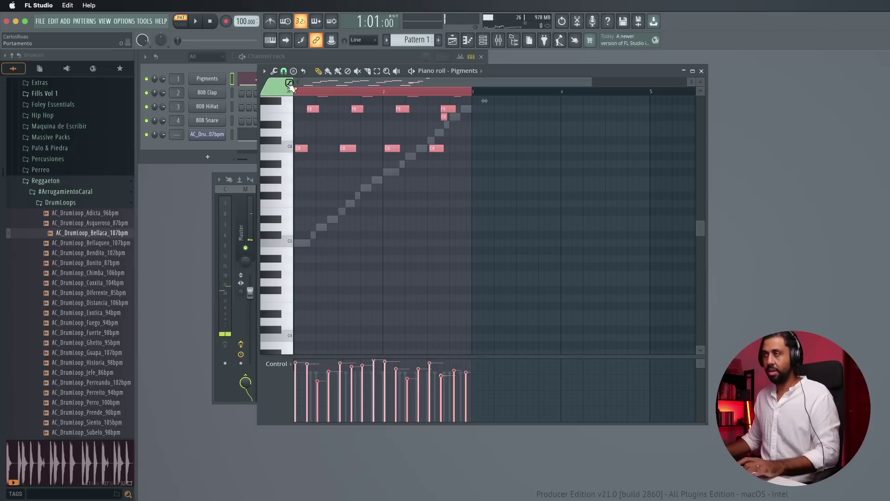
scroll(457, 294, up, 4)
scroll(443, 251, down, 1)
key(ctrl+d)
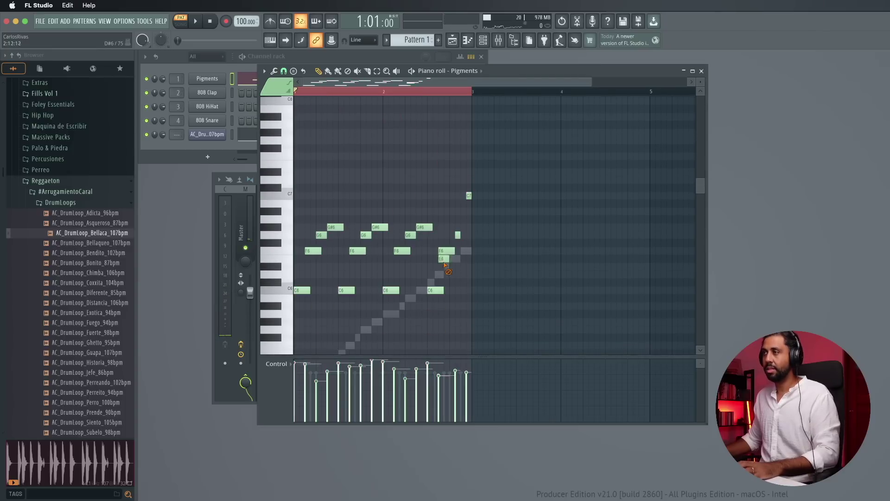
With the pattern playing, shift the final G6 and C7 notes one step earlier and raise all note velocities to maximum
key(space)
drag(471, 195, 561, 196)
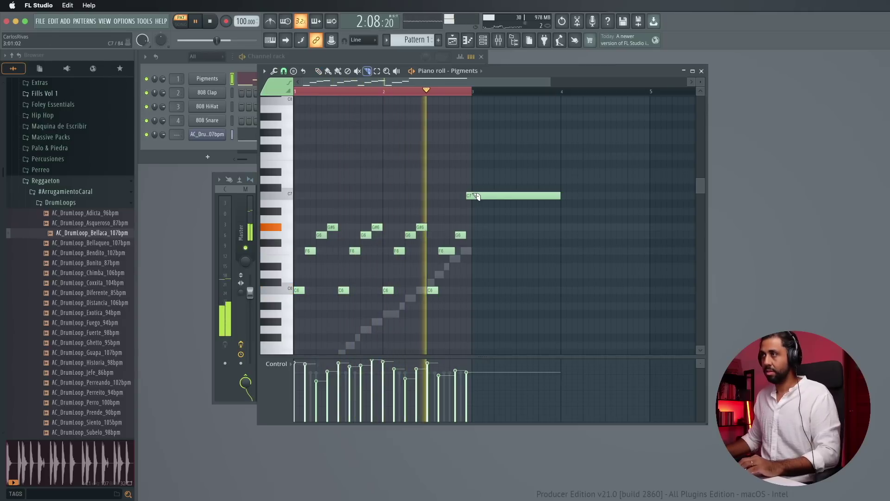
key(ctrl+z)
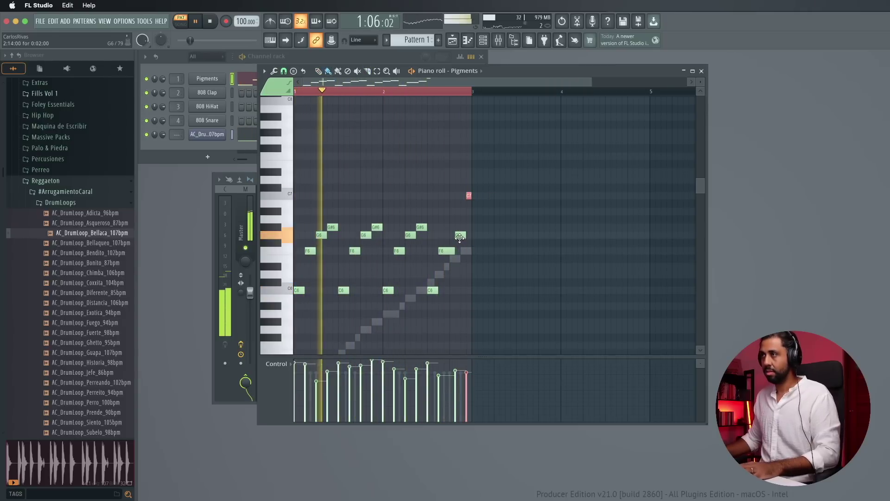
drag(461, 235, 455, 236)
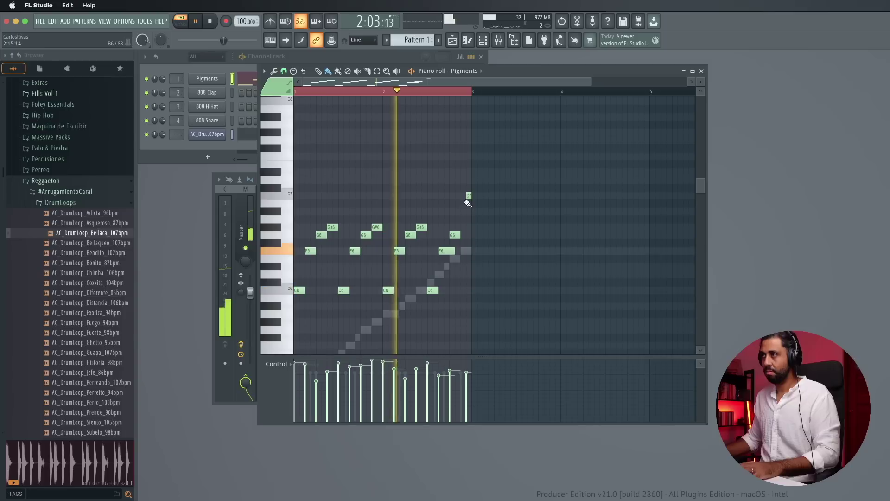
drag(468, 195, 464, 195)
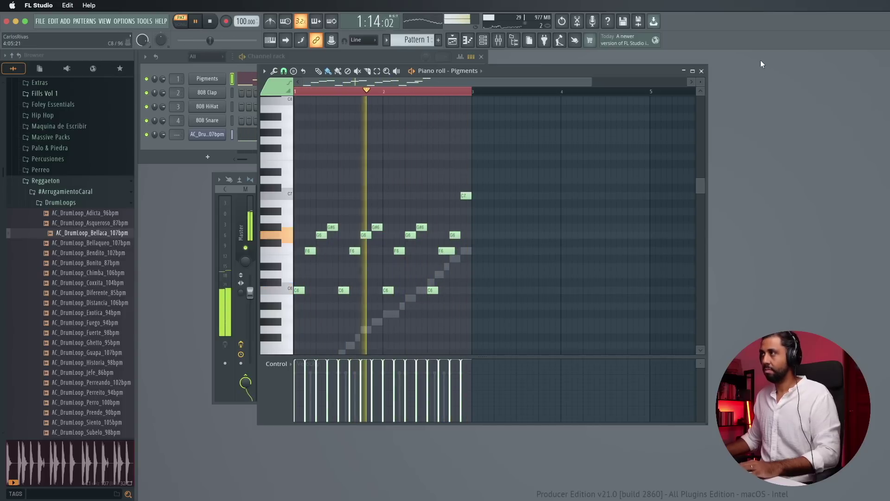
click(701, 71)
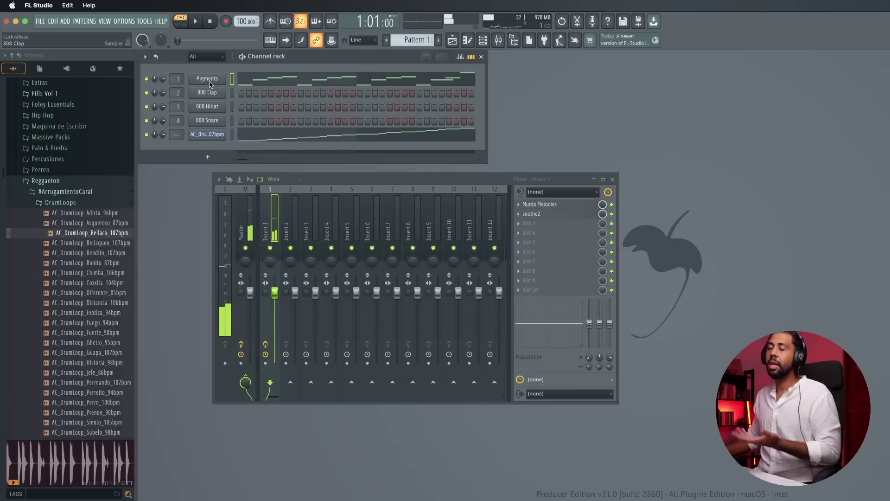
Set Engine 1's Filter Mix to 0.64 in the Pigments synth view and close the synth window
click(210, 82)
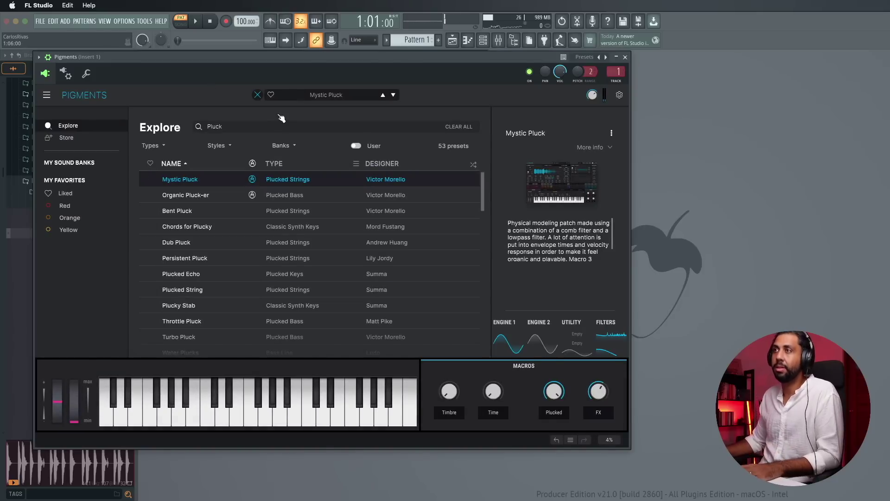
click(257, 95)
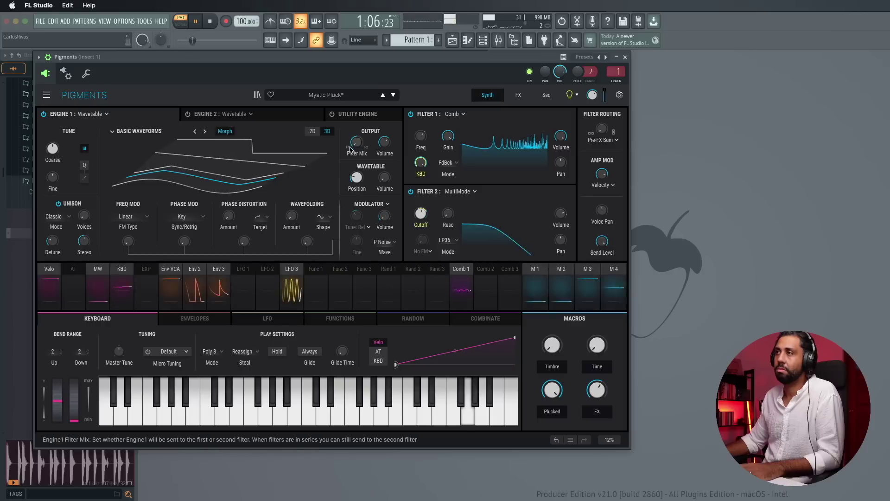
mouse_move(367, 137)
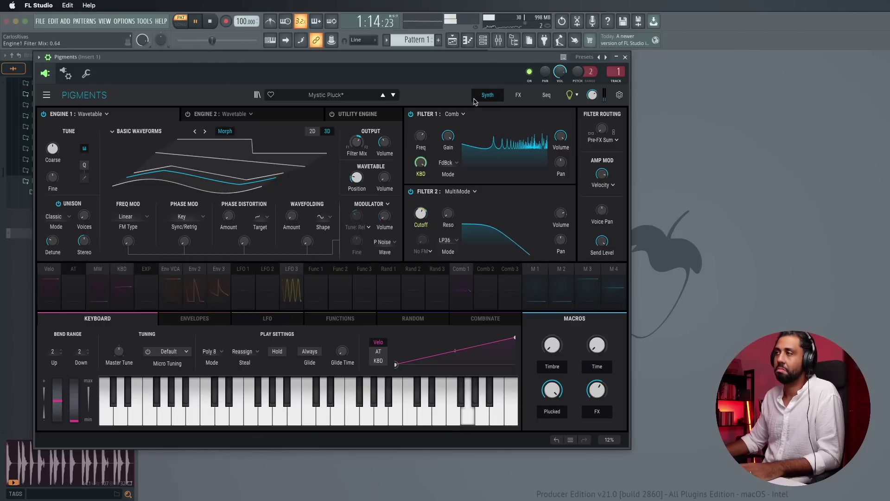
click(625, 57)
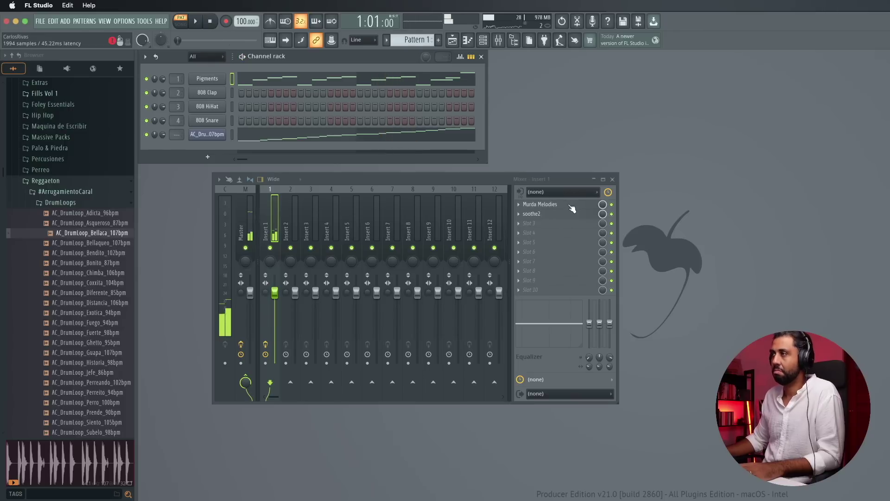
Audition the Just Highs preset in Murda Melodies over the looping melody and close the plugin window
click(570, 206)
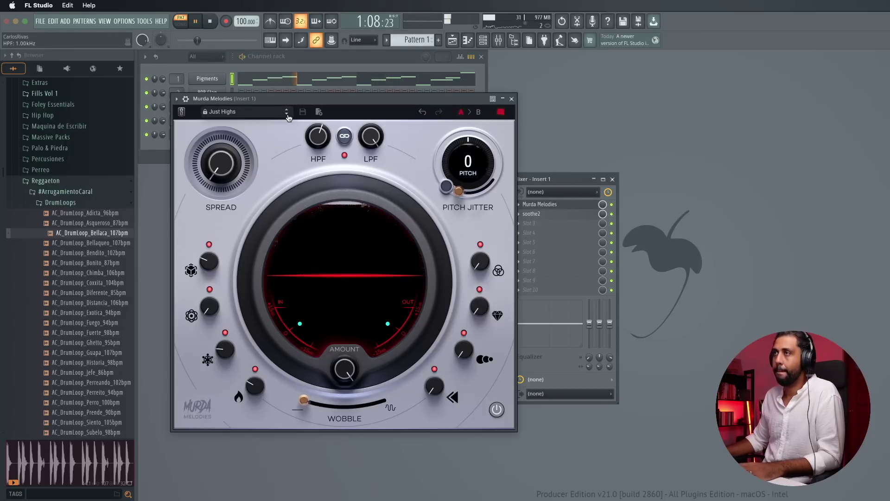
click(512, 100)
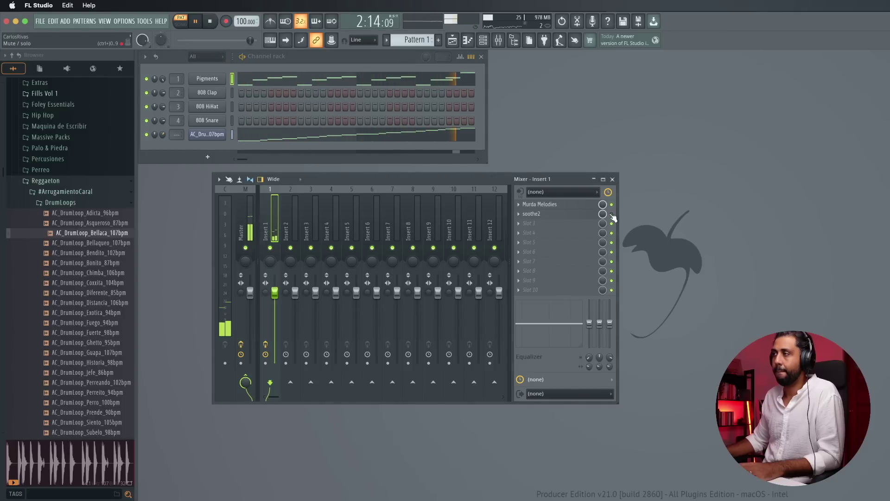
Move soothe2's band 3 to 4.4 kHz on Insert 1 and close the plugin window
click(572, 215)
drag(398, 158, 496, 159)
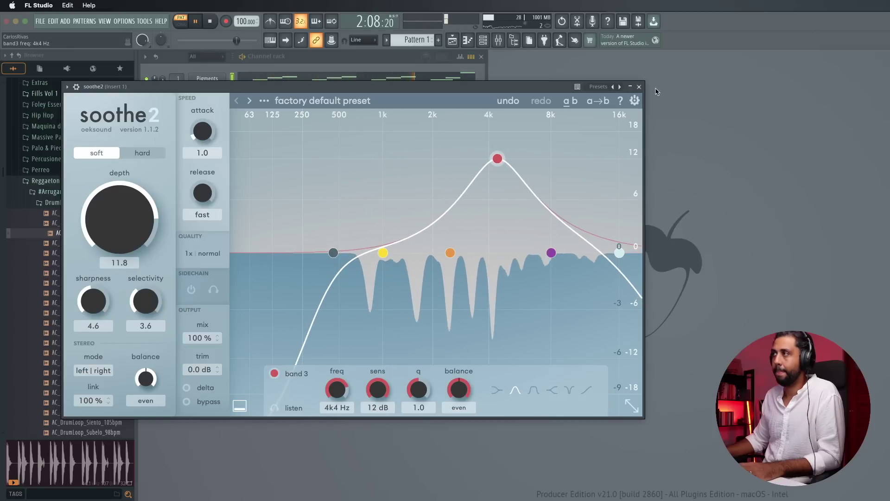
click(639, 87)
Open the Pigments melody in the piano roll
click(313, 84)
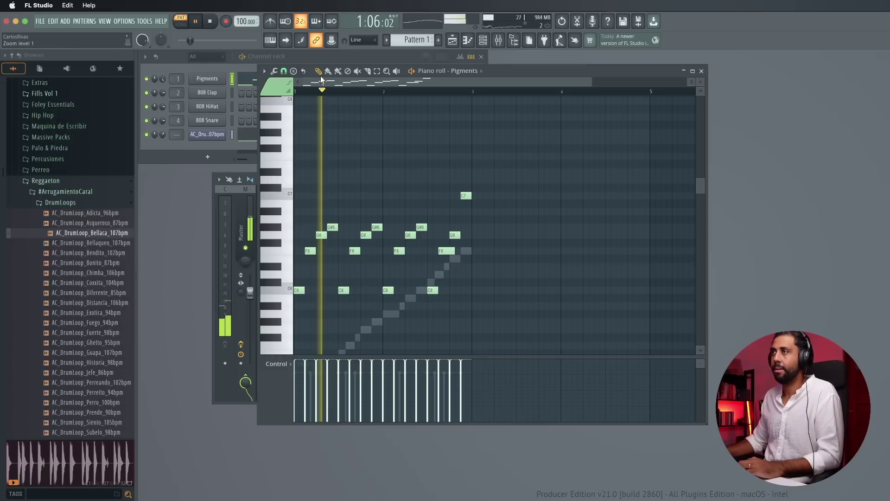